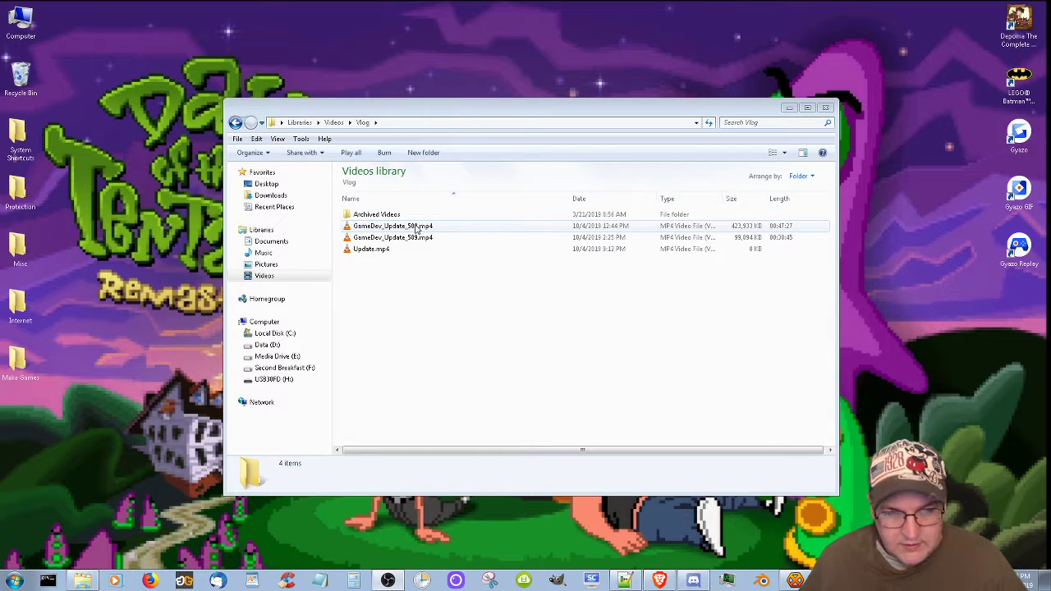
- Play GameDev_Update_588.mp4 full screen in VLC and change its playback speed
double_click(417, 229)
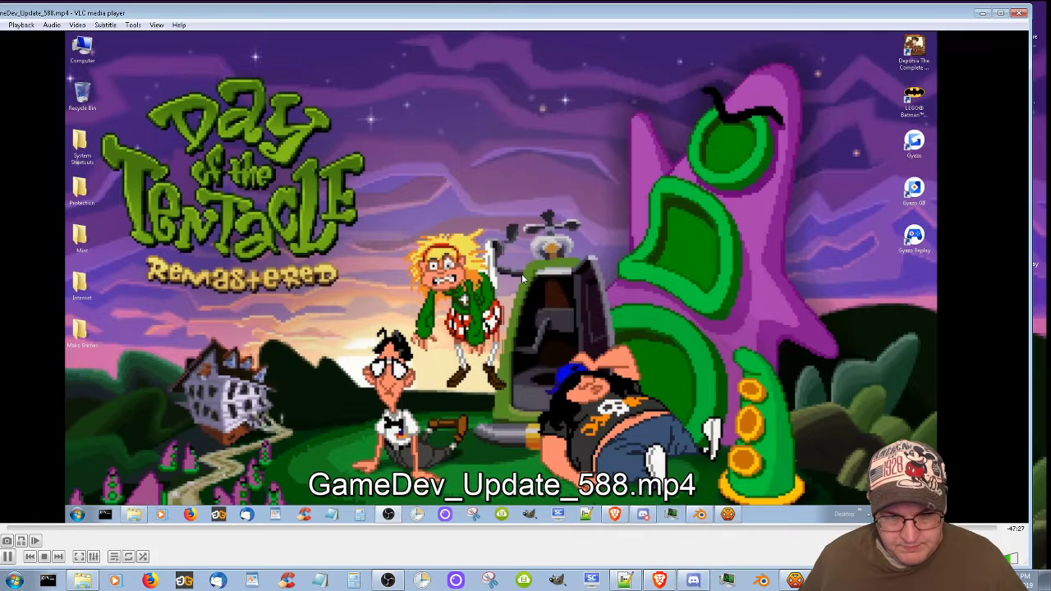
double_click(522, 276)
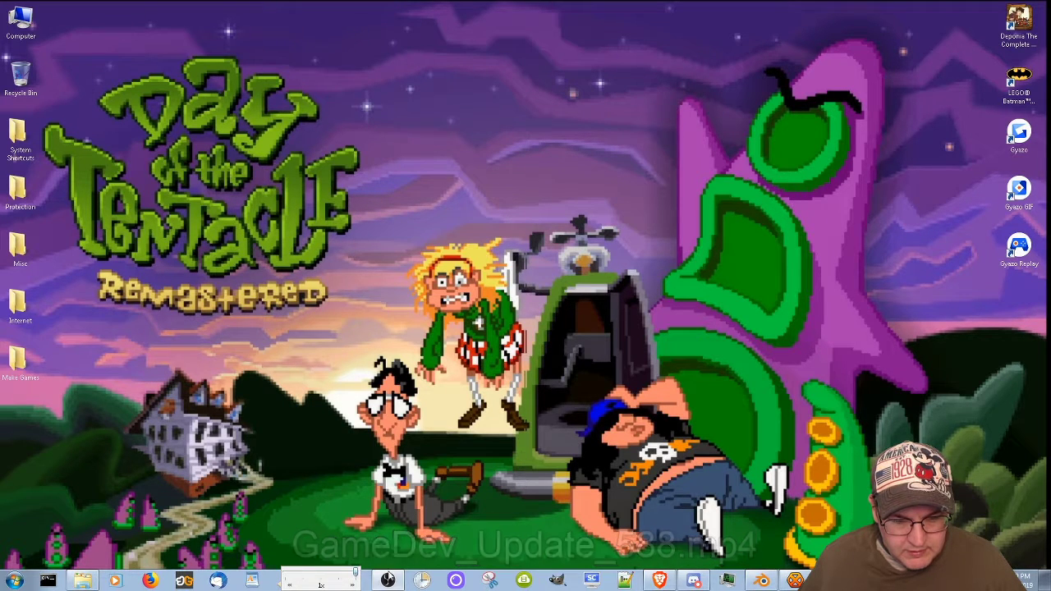
right_click(428, 380)
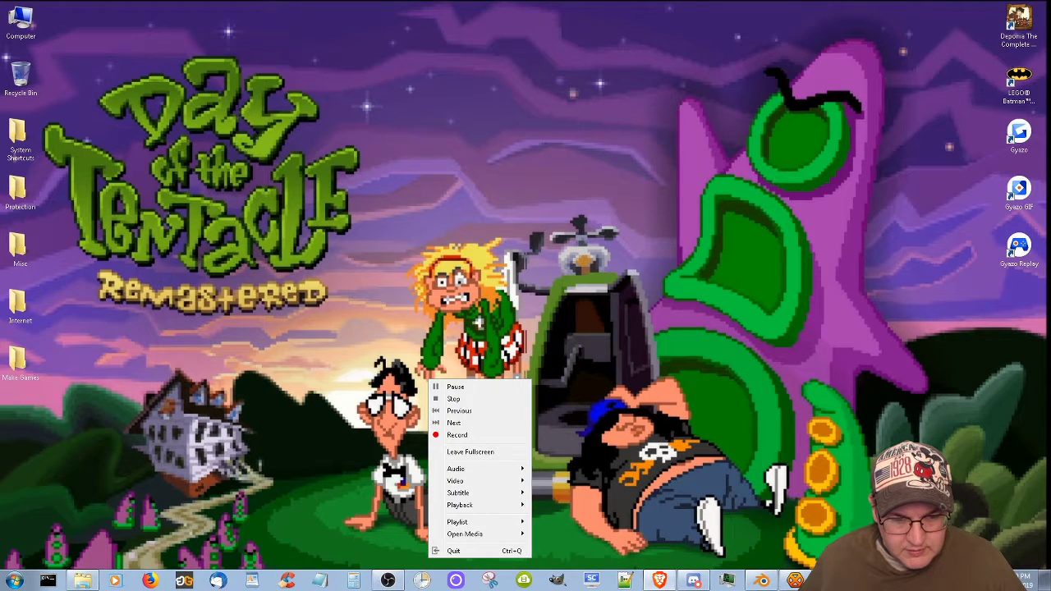
mouse_move(513, 505)
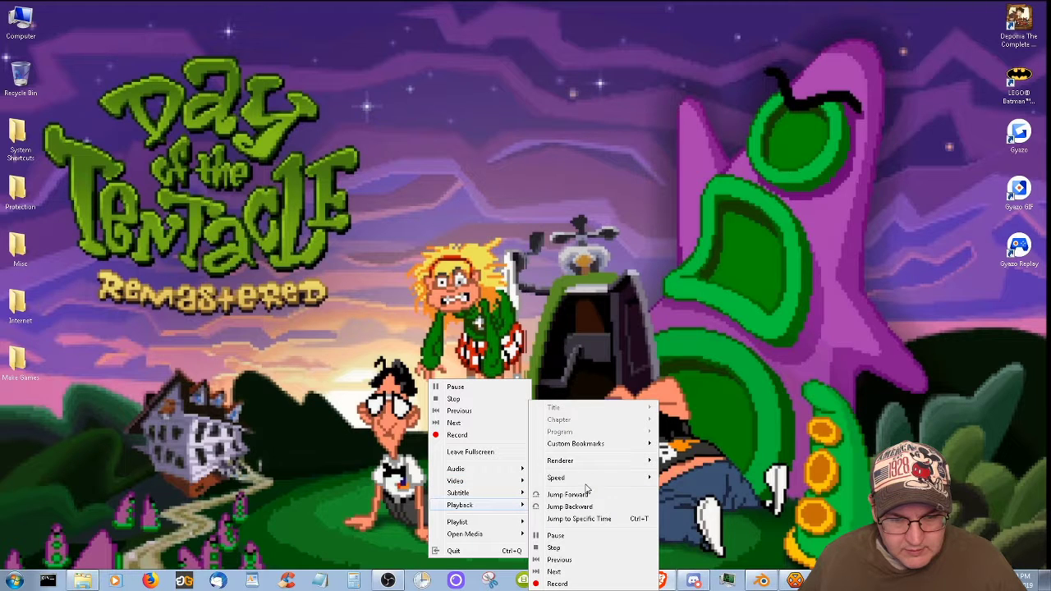
mouse_move(590, 484)
left_click(669, 483)
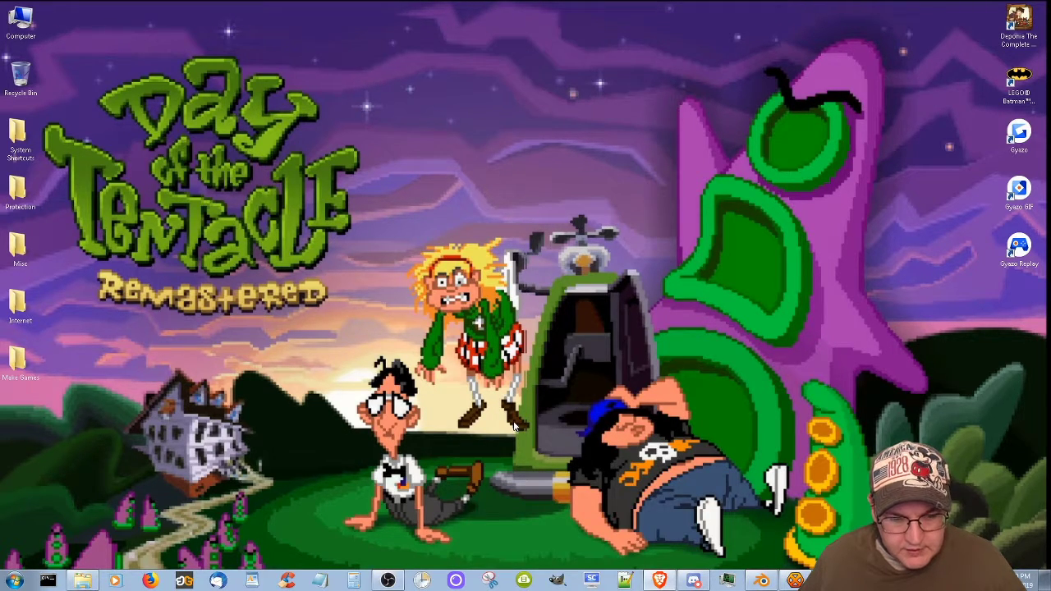
- Switch to Blender, open Donut_00001.blend and go to the Shading workspace
left_click(759, 581)
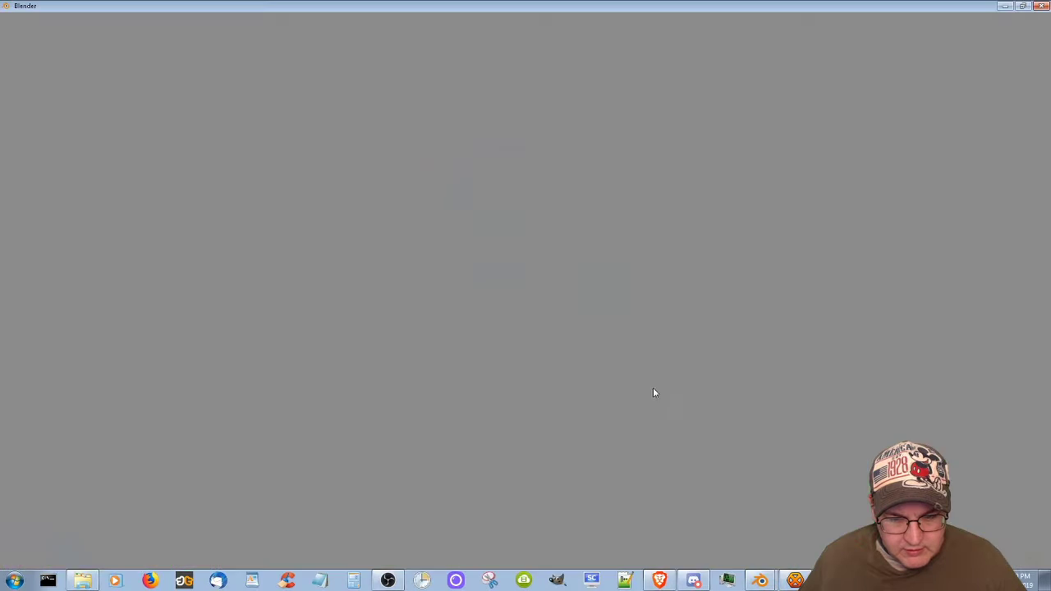
left_click(628, 335)
left_click(452, 136)
key("x")
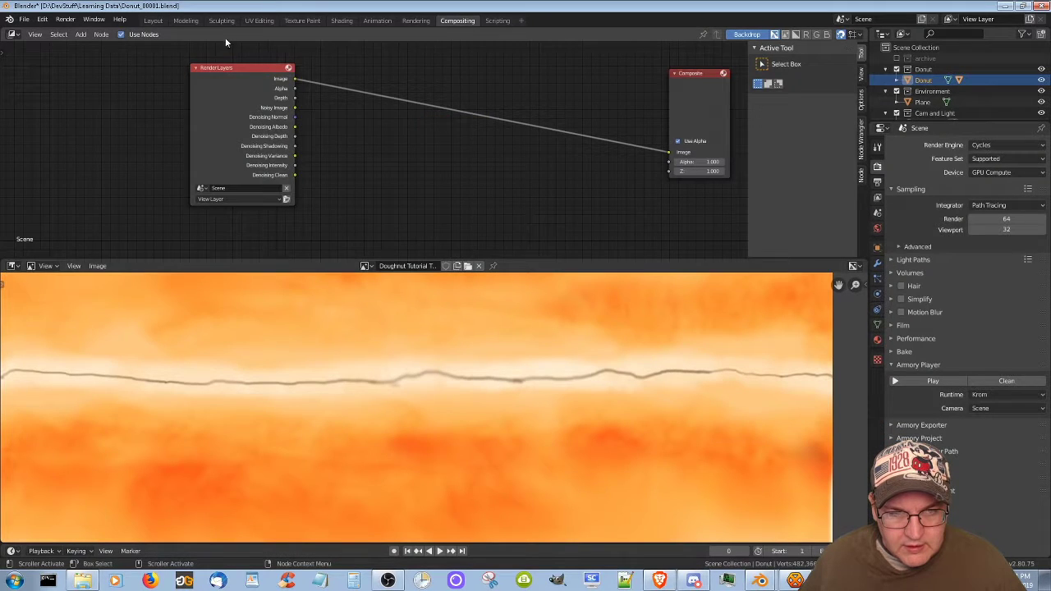
left_click(45, 266)
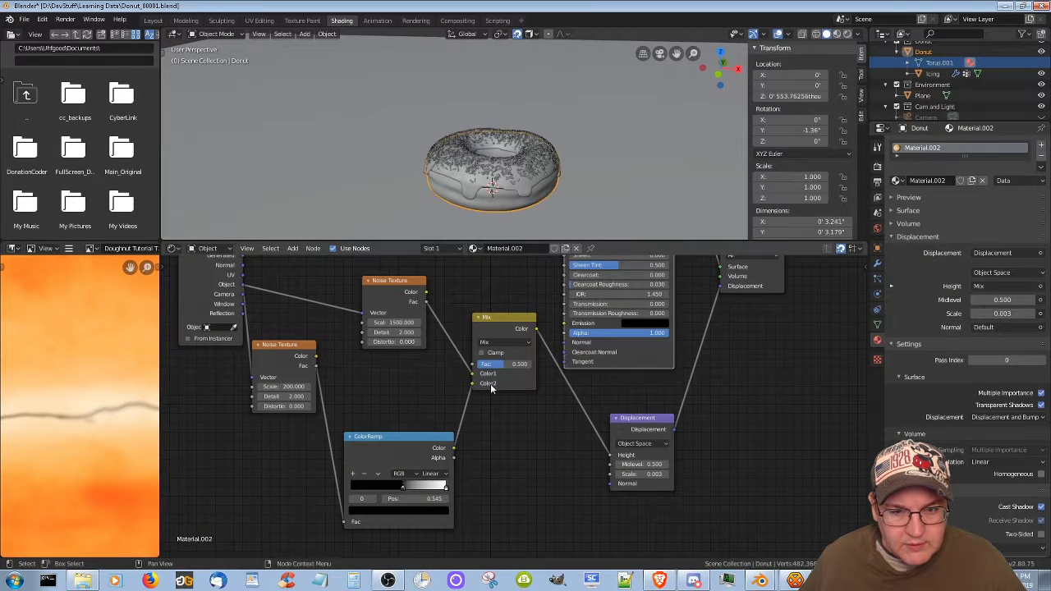
- Hide the icing and set the blend type of the Mix node feeding the displacement to Add
left_click(505, 342)
left_click(1042, 74)
left_click(496, 343)
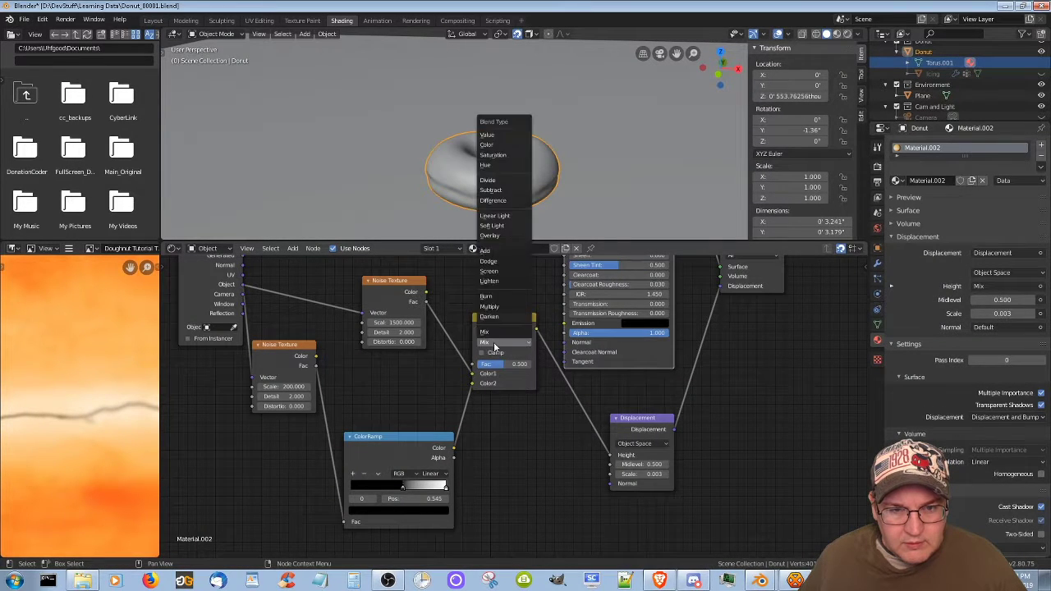
left_click(498, 251)
key("ctrl+s")
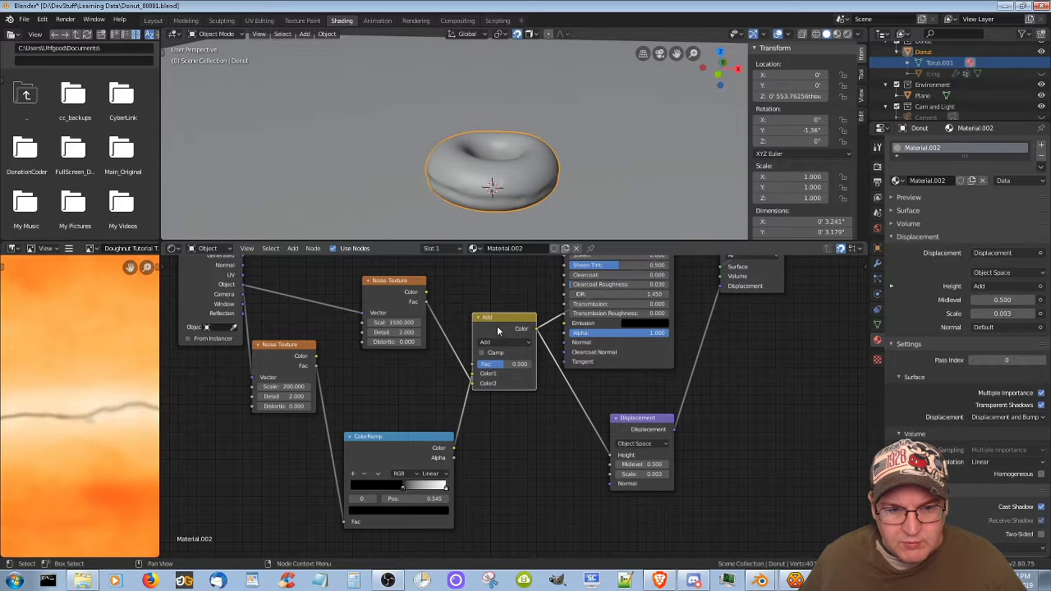
- Open the preferences and search the add-ons for "node"
left_click(25, 19)
mouse_move(41, 22)
left_click(70, 165)
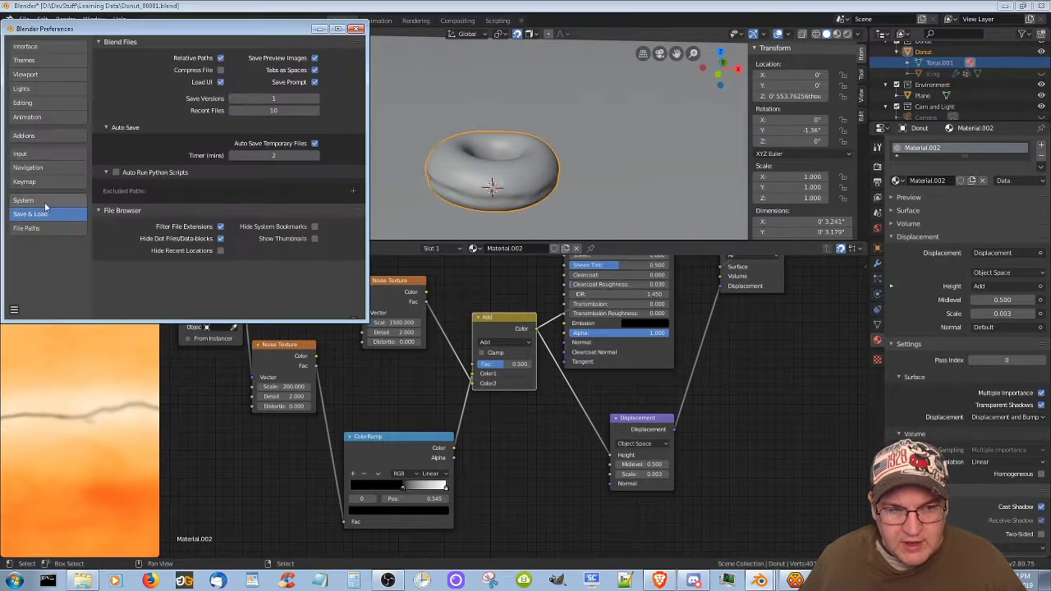
left_click(45, 136)
left_click(274, 57)
type("node")
key("Return")
- Expand the Node Wrangler add-on and look through its hotkey list for the viewer-node shortcut
left_click(104, 75)
left_click(258, 232)
scroll(270, 264, "down", 20)
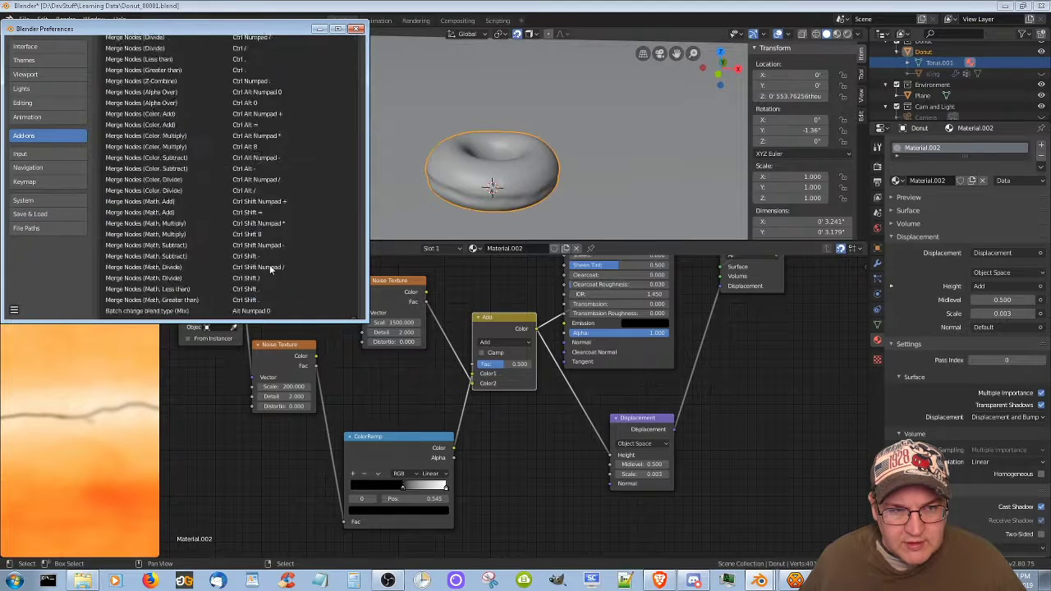
scroll(270, 264, "down", 5)
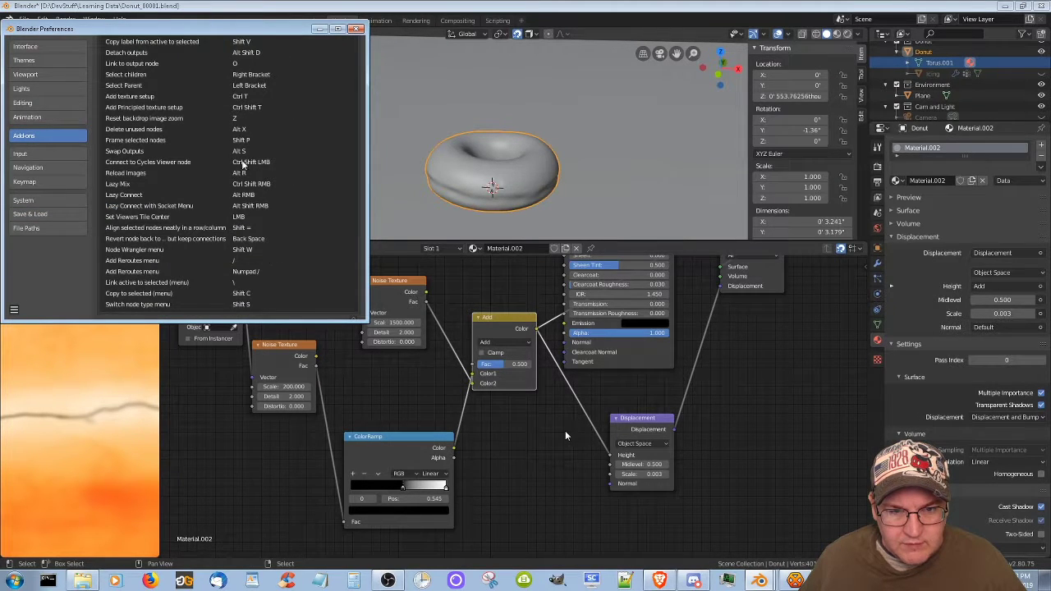
- Preview the ColorRamp and Add outputs on the donut in material preview shading, then reconnect the Principled BSDF
left_click(508, 322)
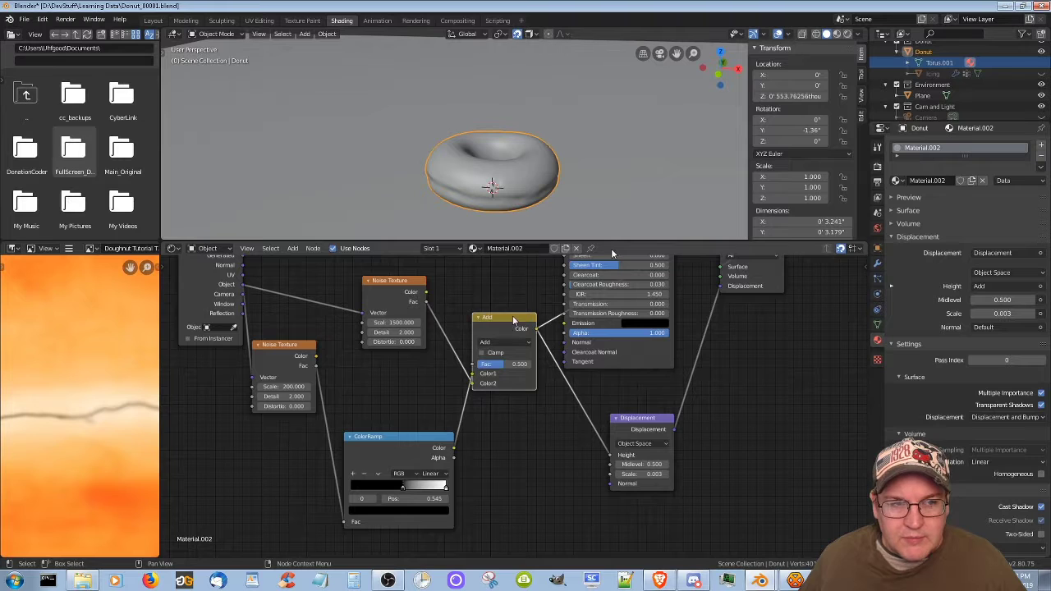
left_click(412, 445, "ctrl+shift")
left_click(503, 321, "ctrl+shift")
middle_click_drag(530, 176, 523, 191)
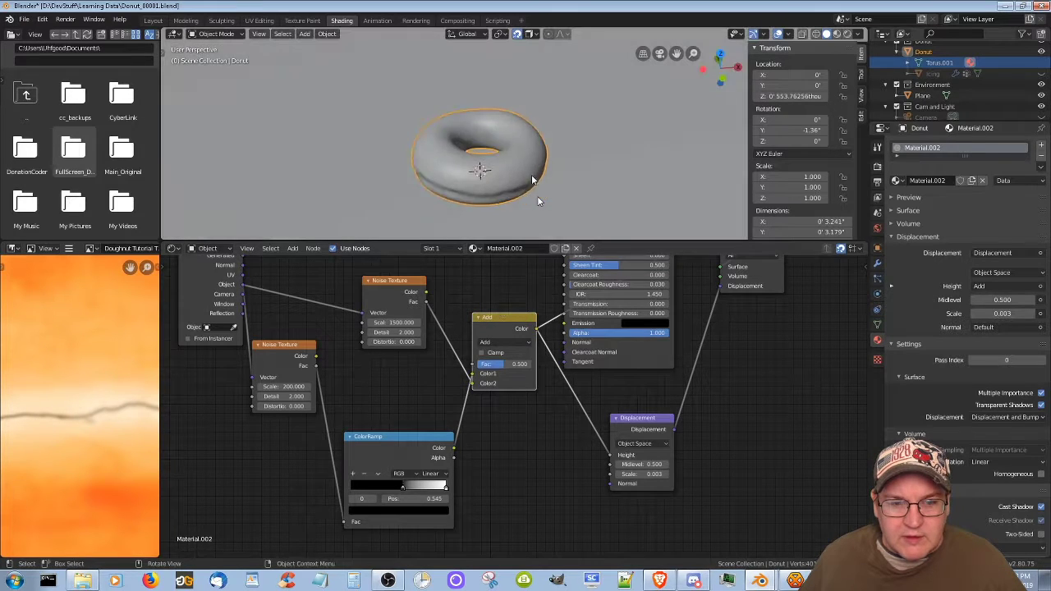
left_click(837, 34)
left_click(645, 353, "ctrl+shift")
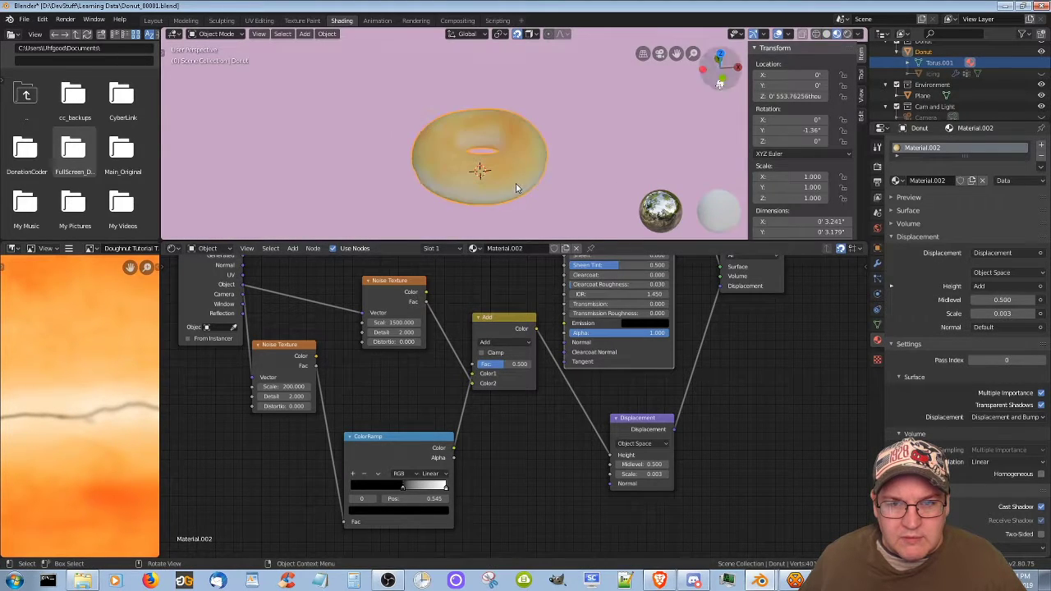
- Show the viewport in rendered shading and hide the plane
left_click(848, 33)
scroll(531, 162, "up", 6)
scroll(530, 164, "down", 6)
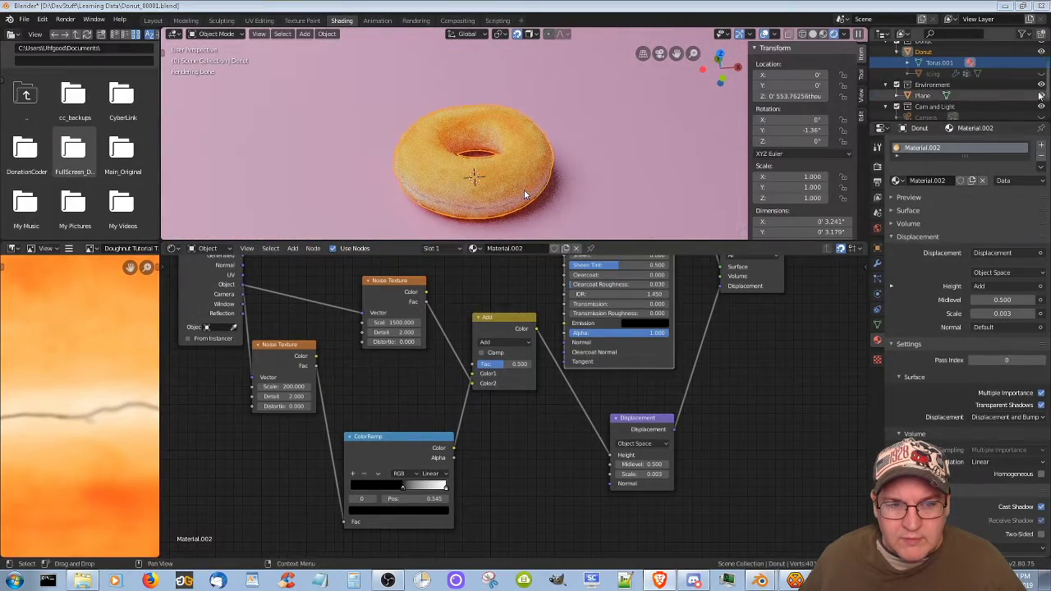
middle_click_drag(524, 190, 586, 187)
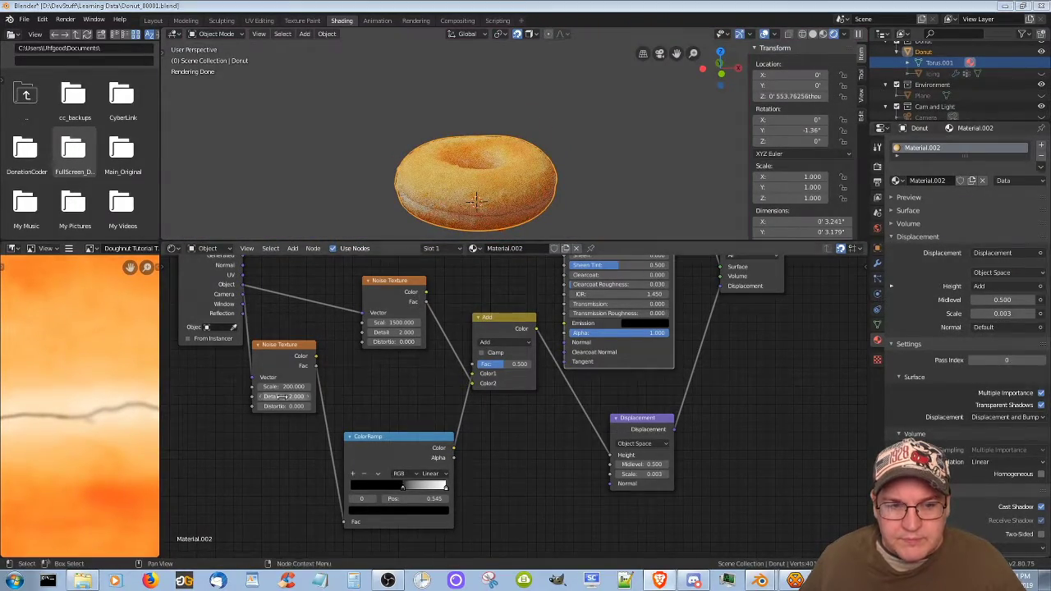
- Set the scale of the Noise Texture connected directly to the Add node to 2000
double_click(390, 323)
type("2000")
key("Return")
middle_click_drag(544, 210, 544, 221)
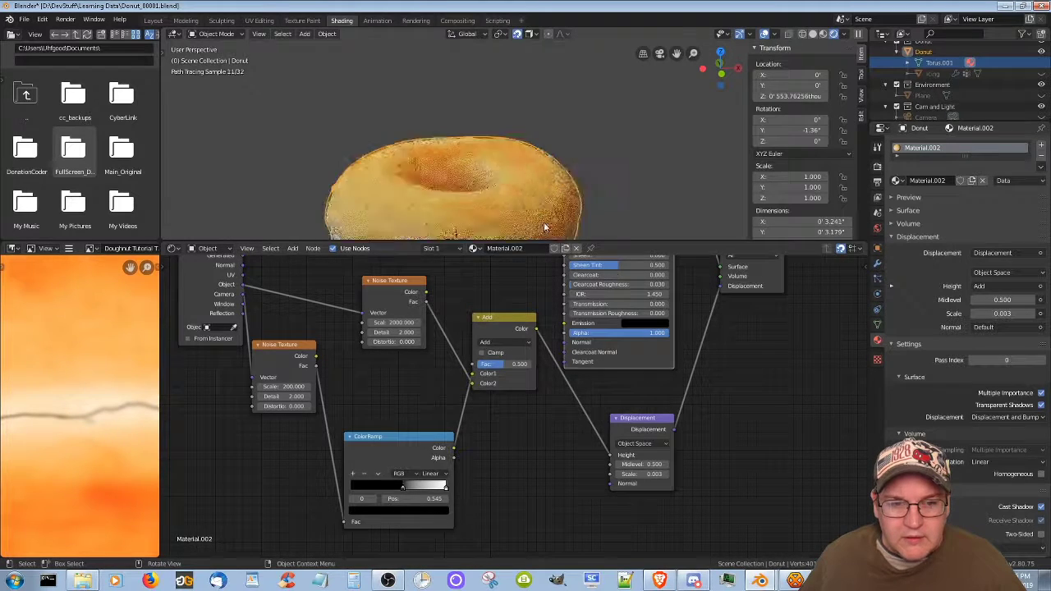
- Preview the ColorRamp in material preview shading, adjust its color stops and switch the preview to the Add node
left_click(824, 35)
left_click(403, 448, "ctrl+shift")
left_click_drag(403, 488, 431, 488)
mouse_move(401, 489)
left_mouse_down()
mouse_move(454, 489)
mouse_move(403, 491)
left_mouse_up()
left_click(431, 489)
left_click(503, 321, "ctrl+shift")
- Move the ColorRamp's white stop to 0.732 and reconnect the Principled BSDF to the surface
left_click_drag(428, 491, 422, 490)
left_click(405, 490)
left_click(421, 488)
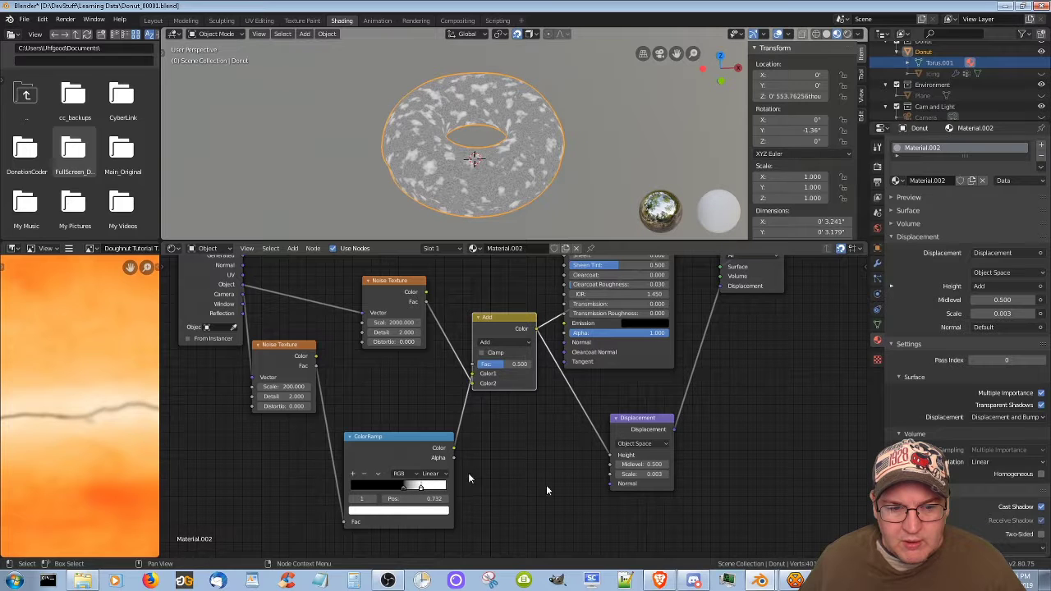
left_click(626, 356, "ctrl+shift")
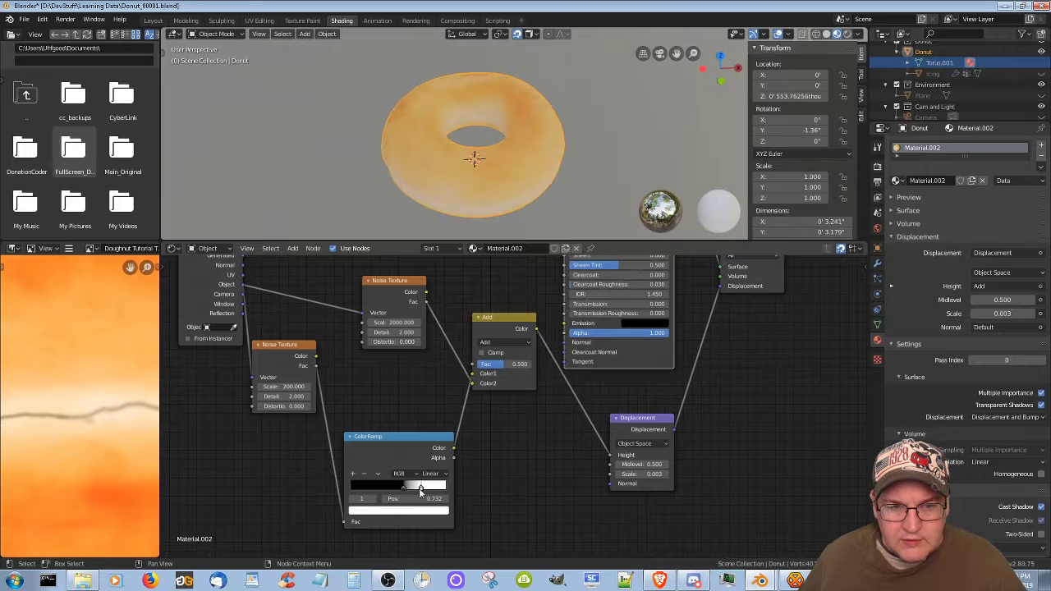
- Shift the ColorRamp's white stop to 0.718 and inspect the donut up close in rendered shading
left_click_drag(420, 487, 419, 488)
scroll(526, 202, "up", 7)
scroll(525, 201, "down", 3)
middle_click_drag(359, 196, 345, 196)
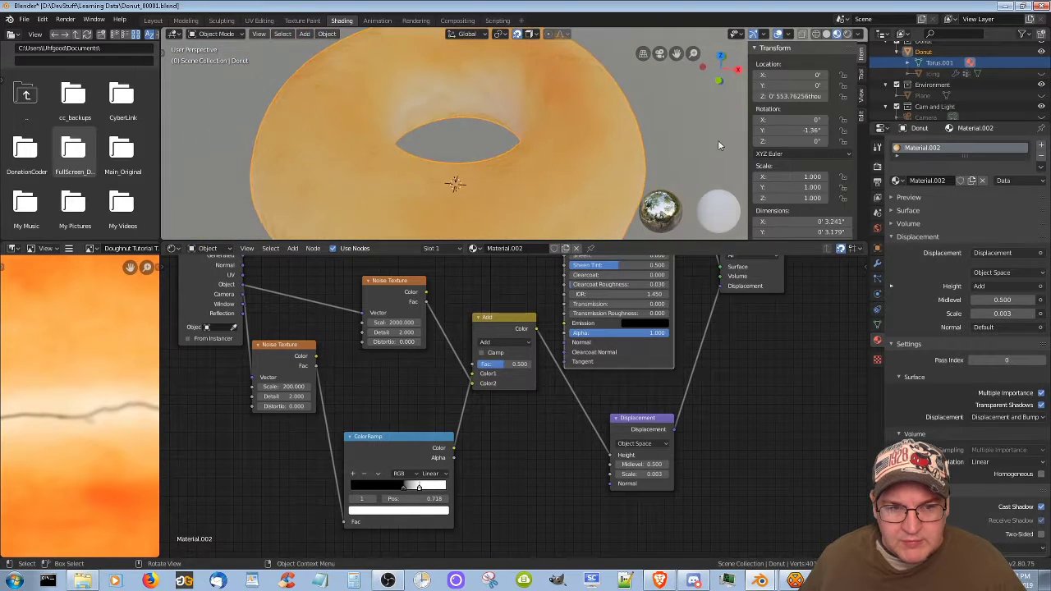
left_click(847, 34)
- Set the ColorRamp's white stop to 0.955 and bring its black stop closer to the white one
left_click_drag(426, 490, 479, 495)
left_click_drag(413, 488, 390, 488)
left_click(446, 488)
mouse_move(390, 489)
left_mouse_down()
mouse_move(354, 488)
mouse_move(391, 488)
left_mouse_up()
left_click(415, 487)
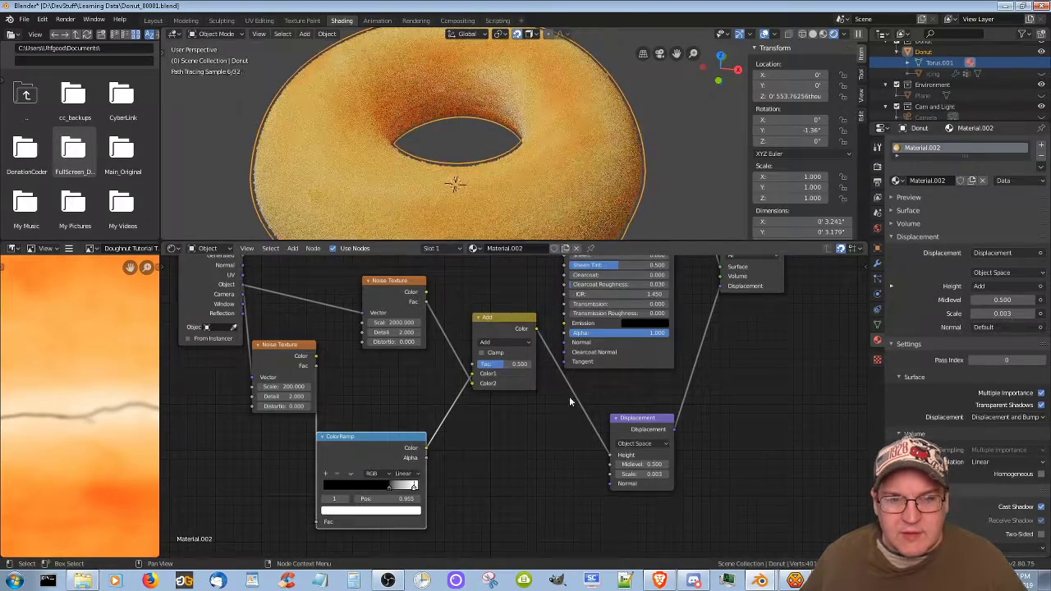
- Set the scale of the Noise Texture feeding the ColorRamp to 150
scroll(644, 158, "up", 5)
scroll(643, 159, "down", 5)
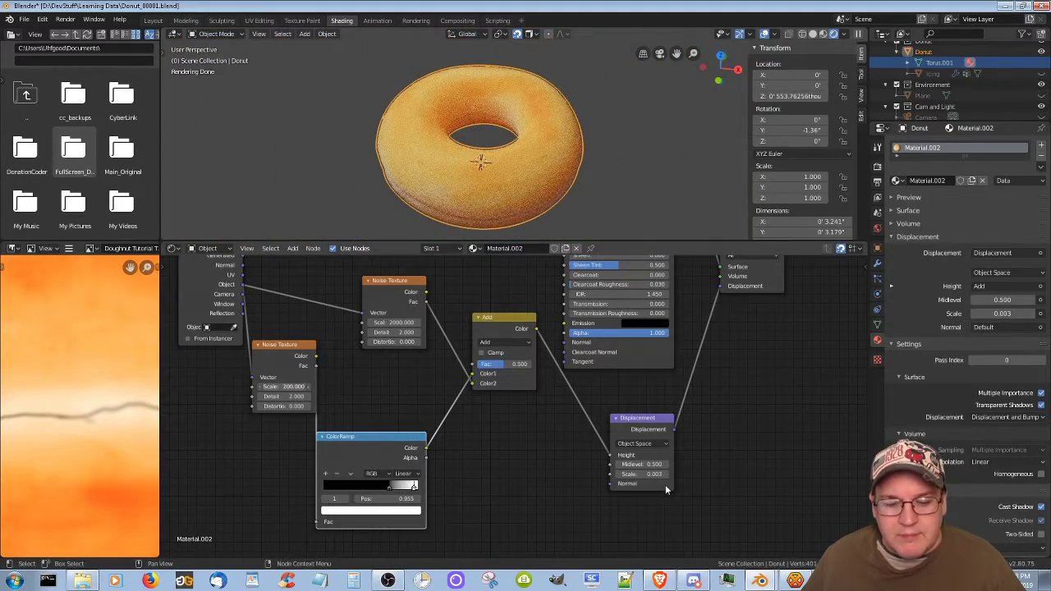
double_click(284, 387)
type("150")
key("Return")
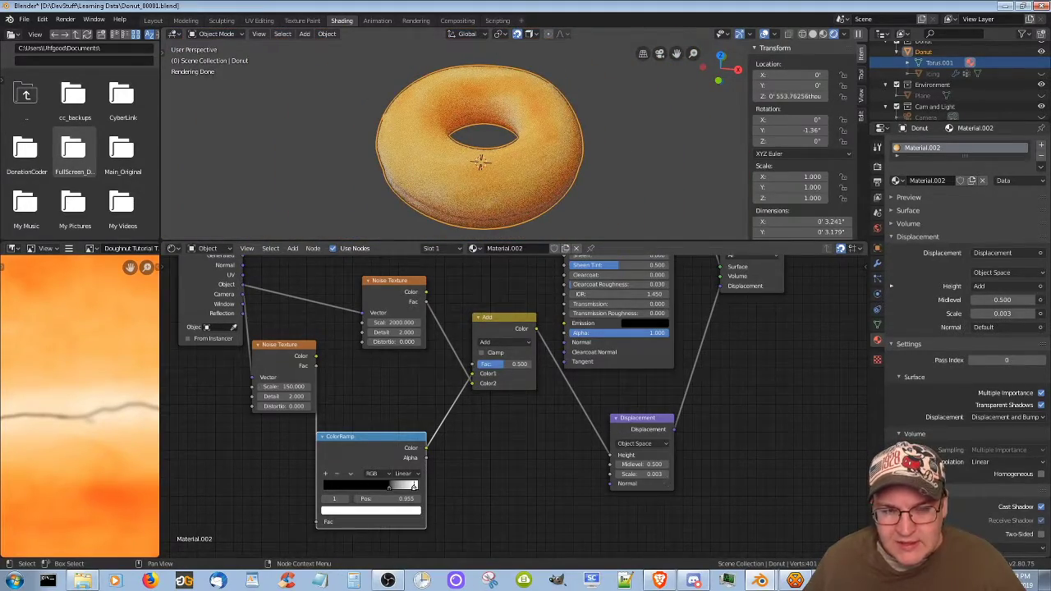
- Raise the Add node's factor to 0.683 and save the file
left_click_drag(497, 364, 526, 363)
key("ctrl+s")
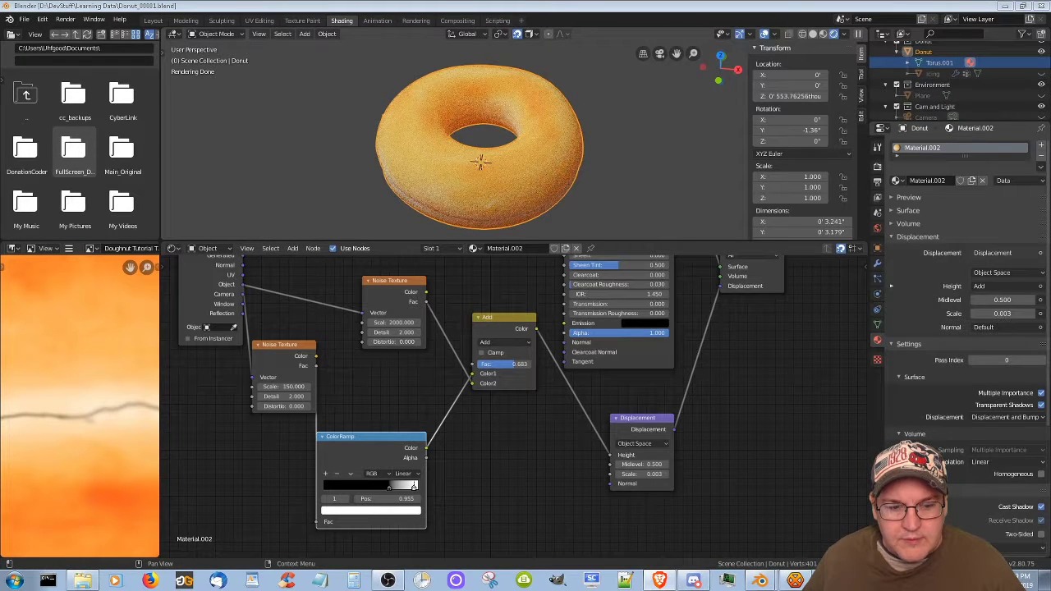
- In the Layout workspace with rendered shading, move the light to about X -1' 10", Y 0' 3.6", Z 2' 4.1"
left_click(152, 21)
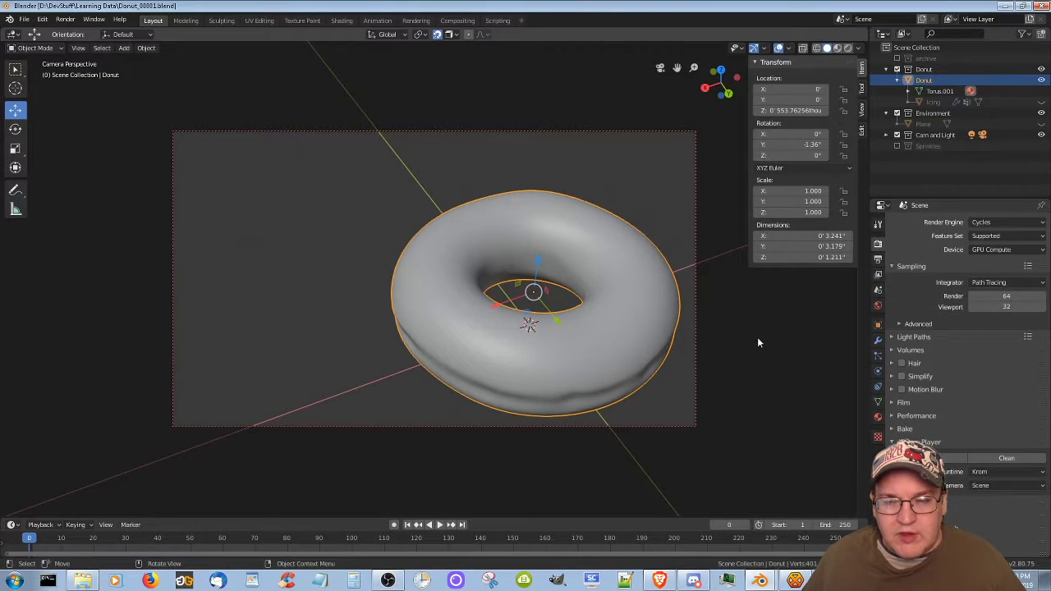
left_click(848, 48)
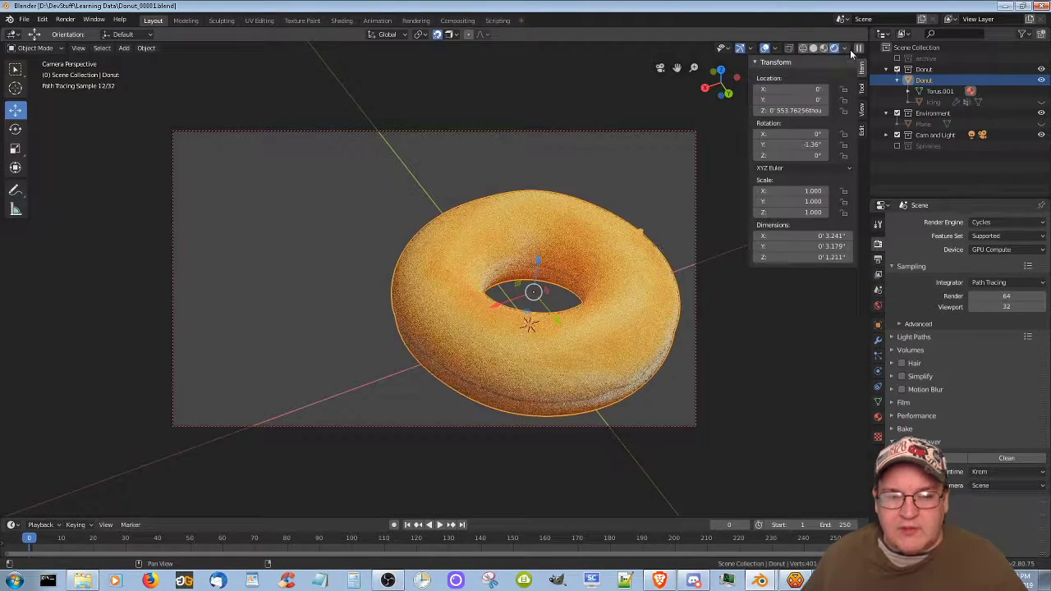
mouse_move(695, 237)
middle_mouse_down()
mouse_move(639, 327)
mouse_move(625, 227)
mouse_move(627, 323)
mouse_move(640, 316)
middle_mouse_up()
key("KP_0")
scroll(504, 265, "down", 4)
left_click(359, 161)
left_click_drag(358, 117, 357, 147)
left_click_drag(406, 191, 396, 190)
scroll(576, 367, "up", 12)
- Return to the Shading workspace, select the donut and set its ColorRamp's white stop to 1.000
left_click(341, 22)
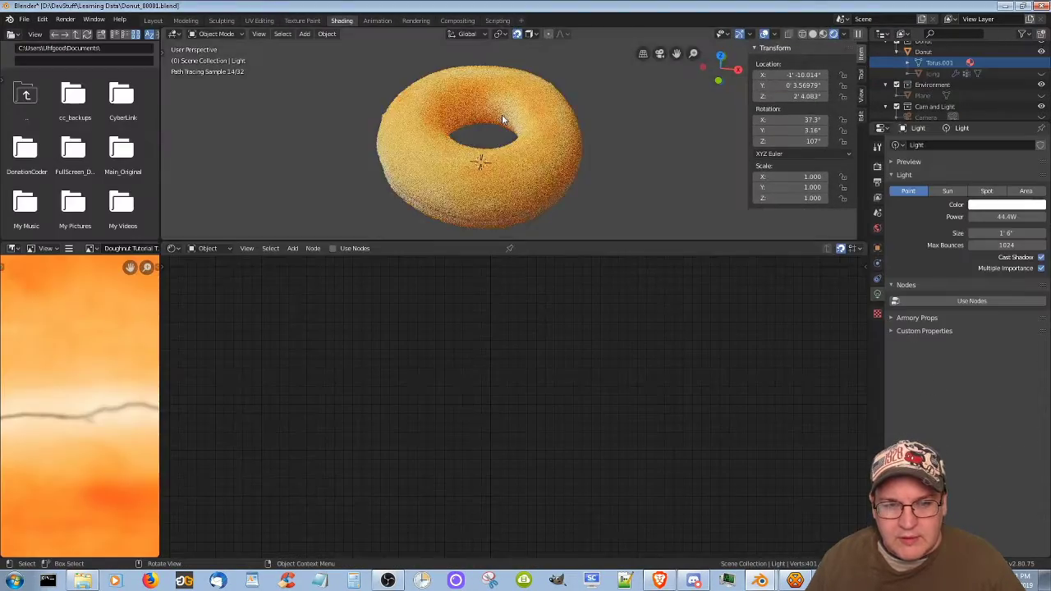
left_click(503, 120)
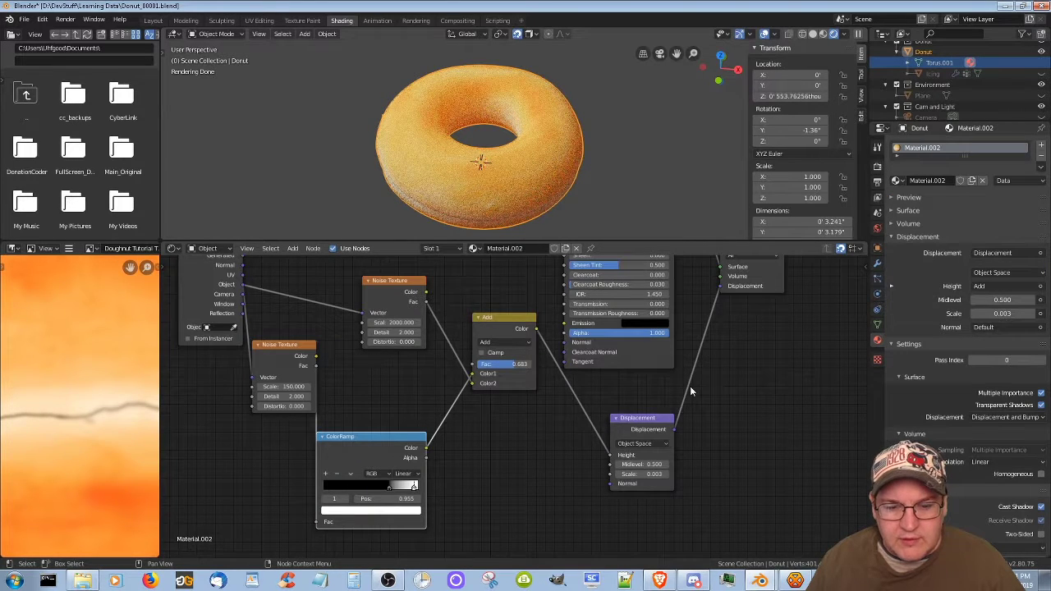
left_click_drag(414, 488, 538, 497)
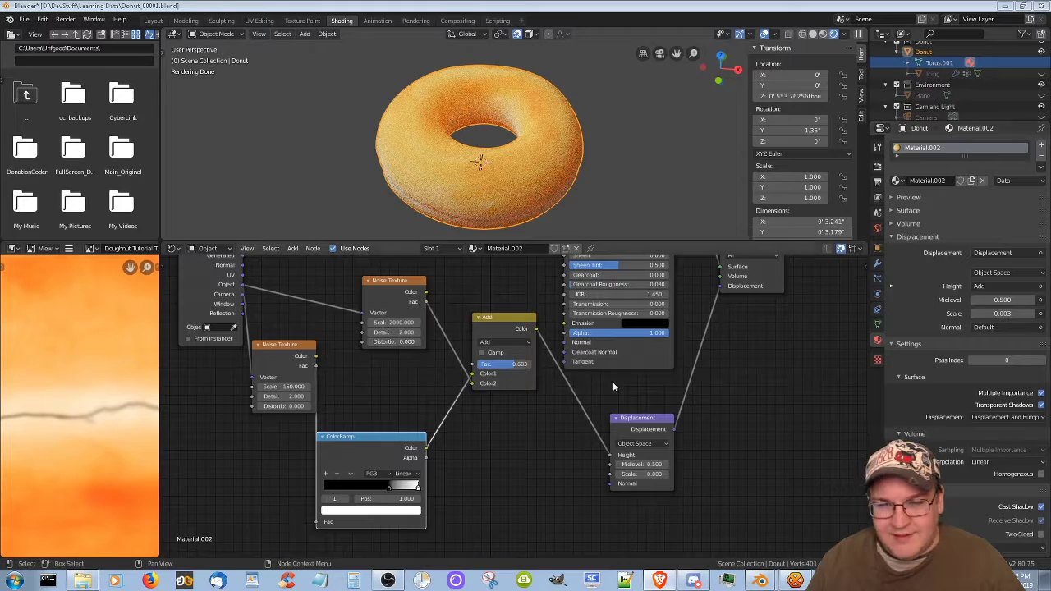
- Insert a MixRGB node between the Doughnut Tutorial Texture and the Principled BSDF's base color
middle_click_drag(496, 267, 511, 443)
scroll(509, 404, "up", 2)
middle_click_drag(509, 403, 493, 415)
key("shift+a")
mouse_move(516, 405)
left_click(560, 461)
left_click(490, 318)
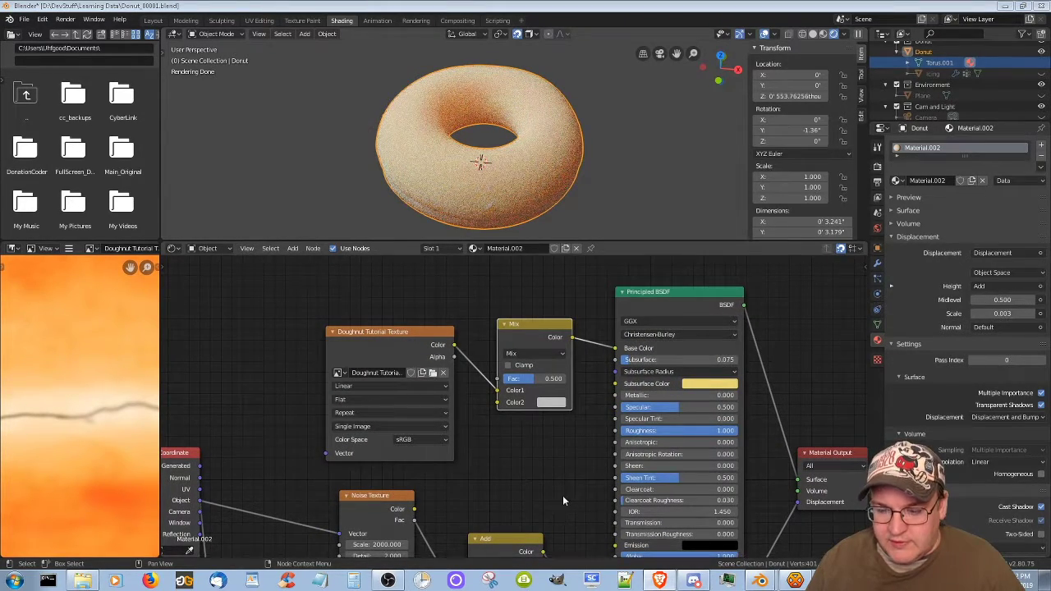
- Connect the Add node's color output to the new Mix node's factor and space out the surrounding nodes
middle_click_drag(563, 495, 564, 424)
left_click_drag(545, 480, 499, 307)
left_click_drag(499, 483, 467, 472)
middle_click_drag(541, 297, 548, 331)
left_click_drag(543, 303, 568, 314)
scroll(600, 398, "down", 3)
left_click_drag(665, 286, 685, 286)
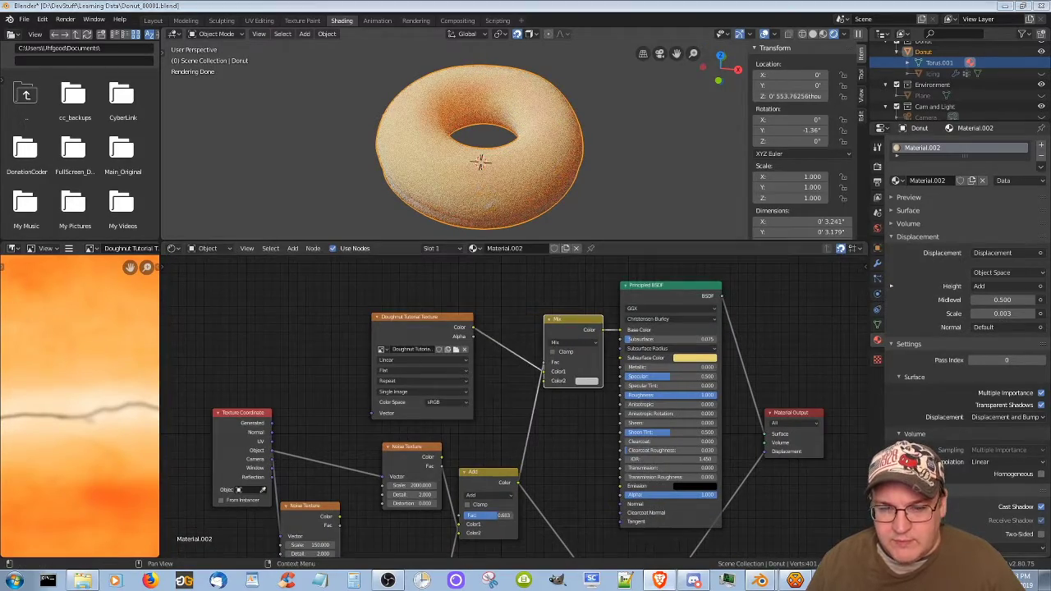
- Set the Mix node's second colour to a muted brown with value 0.491 and its blend mode to Overlay
scroll(578, 130, "up", 5)
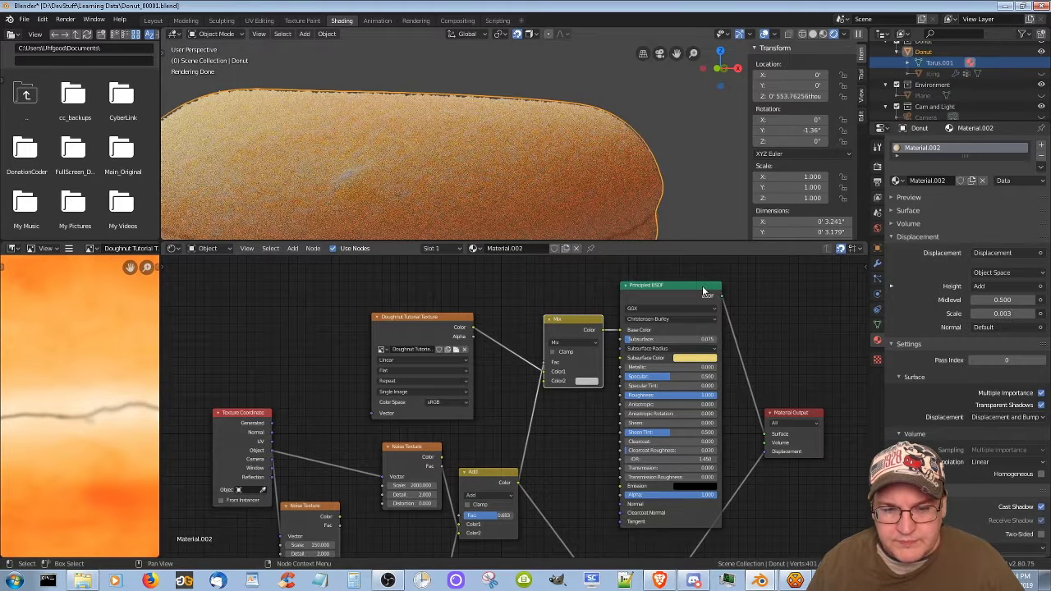
left_click(586, 381)
left_click(605, 300)
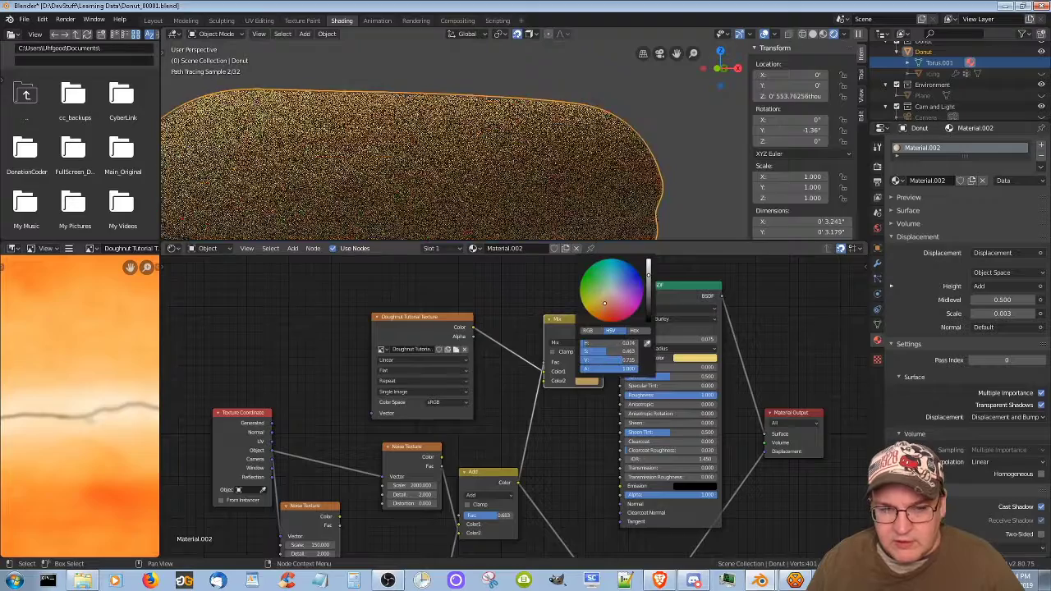
scroll(452, 110, "down", 4)
middle_click_drag(452, 62, 456, 149)
left_click(586, 381)
left_click(643, 289)
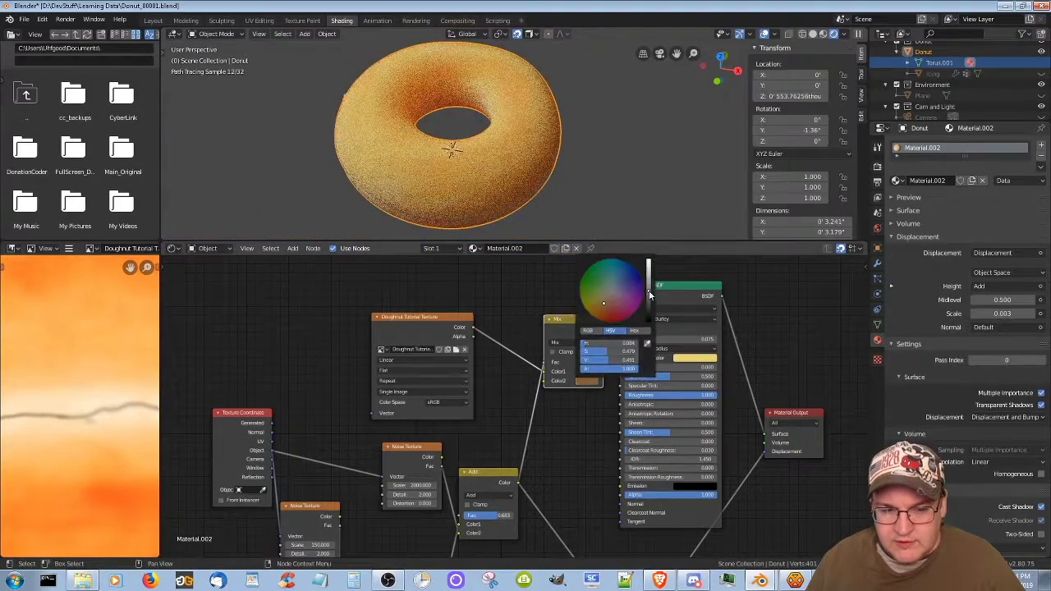
left_click(587, 342)
left_click(584, 435)
- Preview the Add node's output to fine-tune its factor and the ColorRamp's stops, and return to the Principled BSDF's shading
scroll(584, 429, "down", 2)
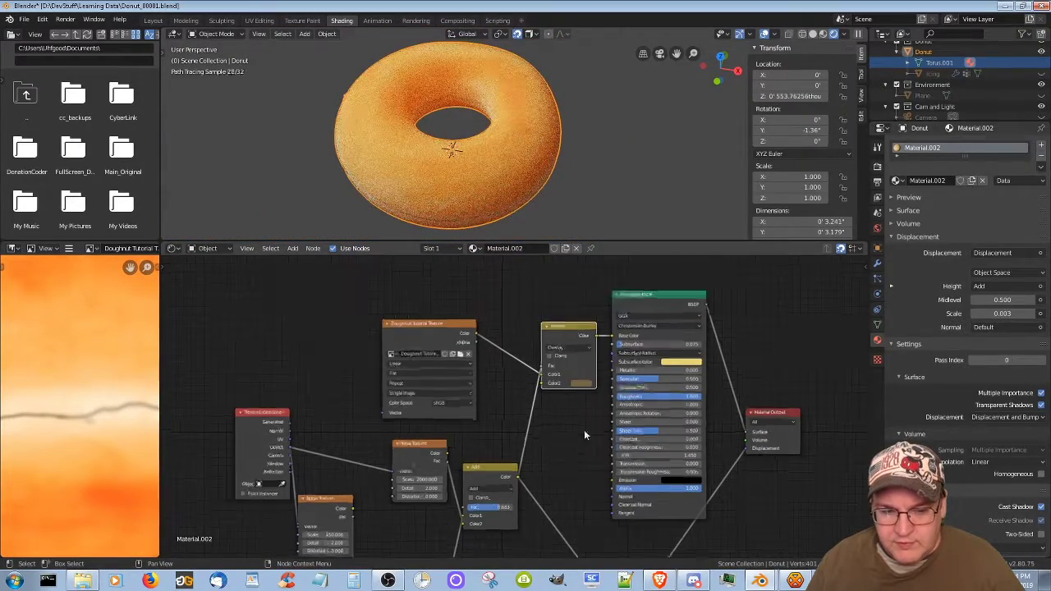
left_click(559, 338, "ctrl+shift")
left_click(500, 483, "ctrl+shift")
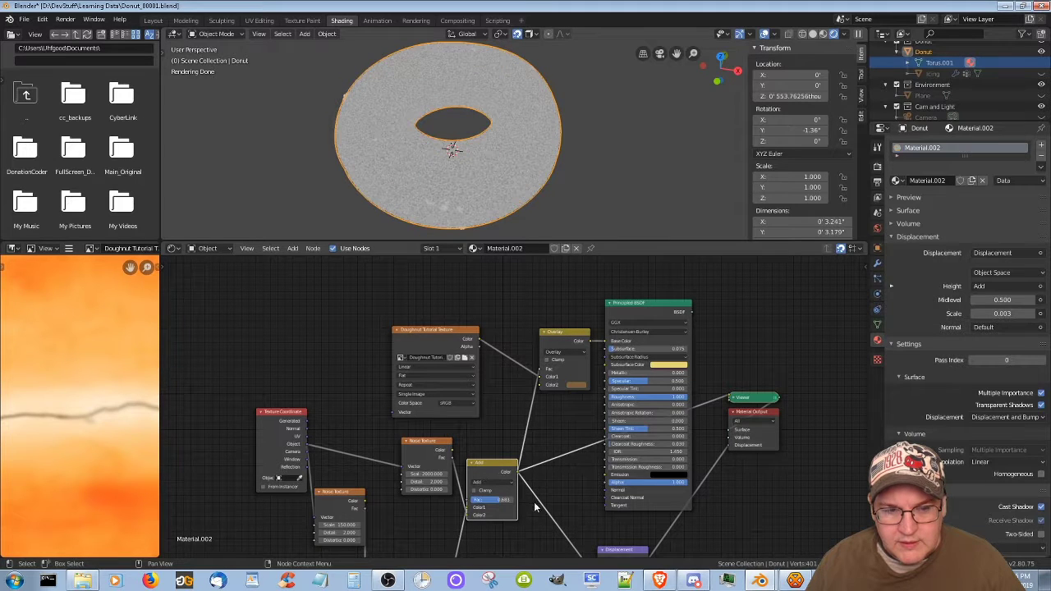
scroll(448, 515, "down", 3, "shift")
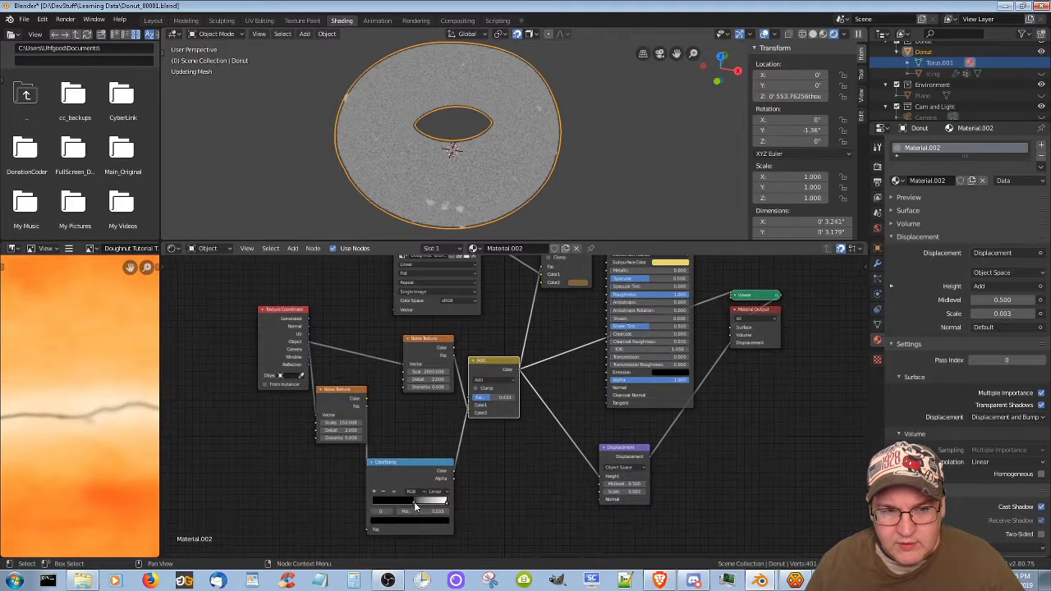
left_click(663, 399, "ctrl+shift")
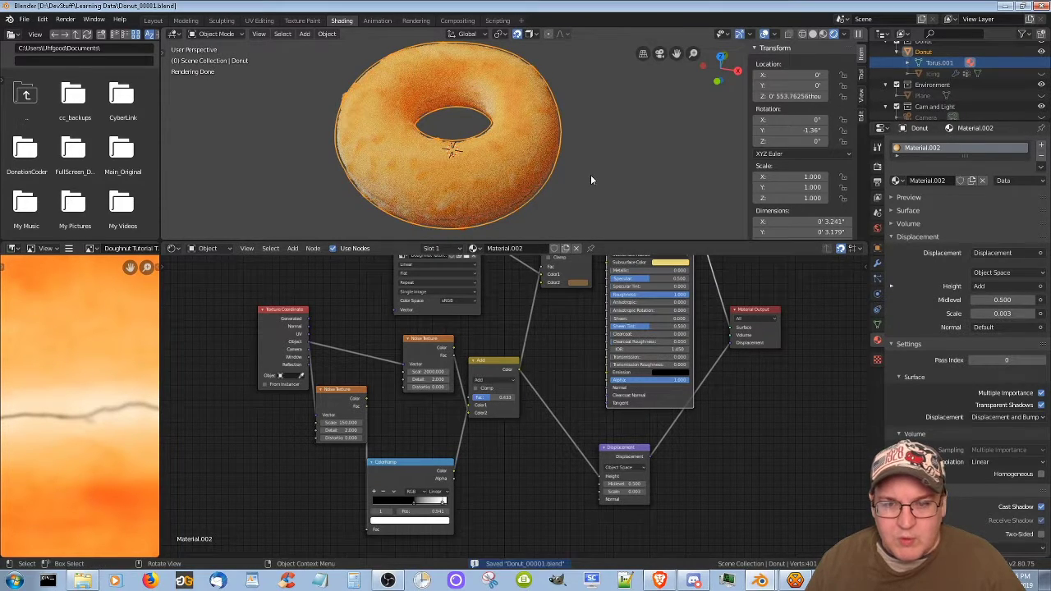
- Unhide the icing and the ground plane, save the file and render a test image
left_click(1041, 74)
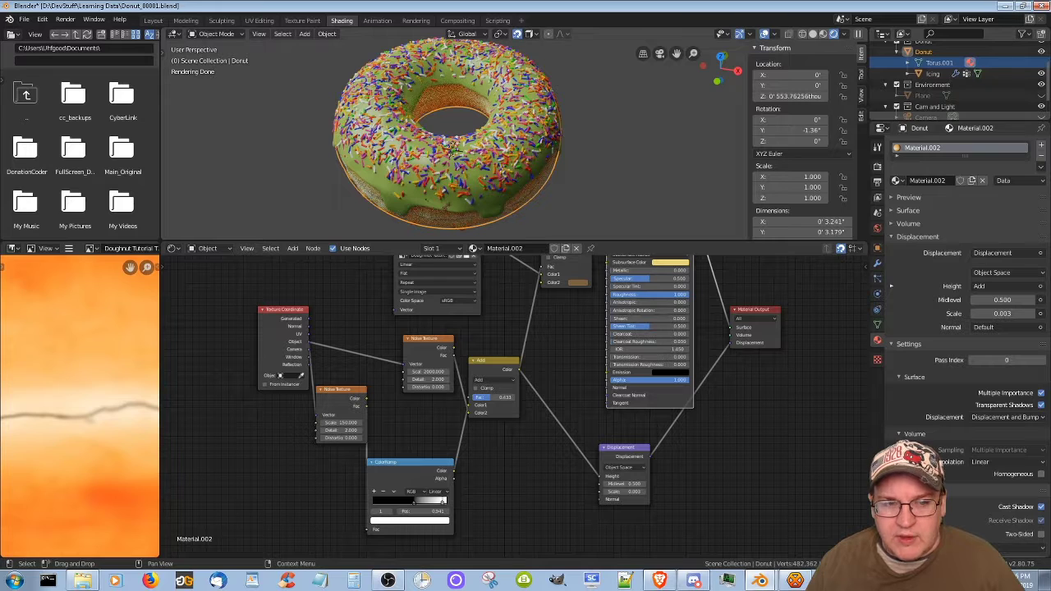
left_click(1041, 96)
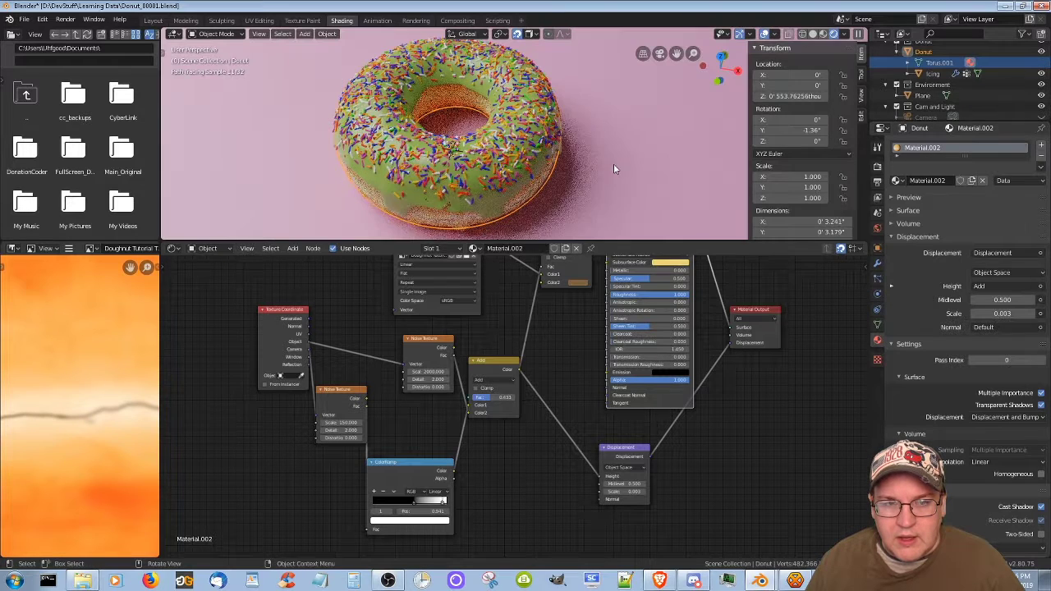
key("ctrl+s")
key("F12")
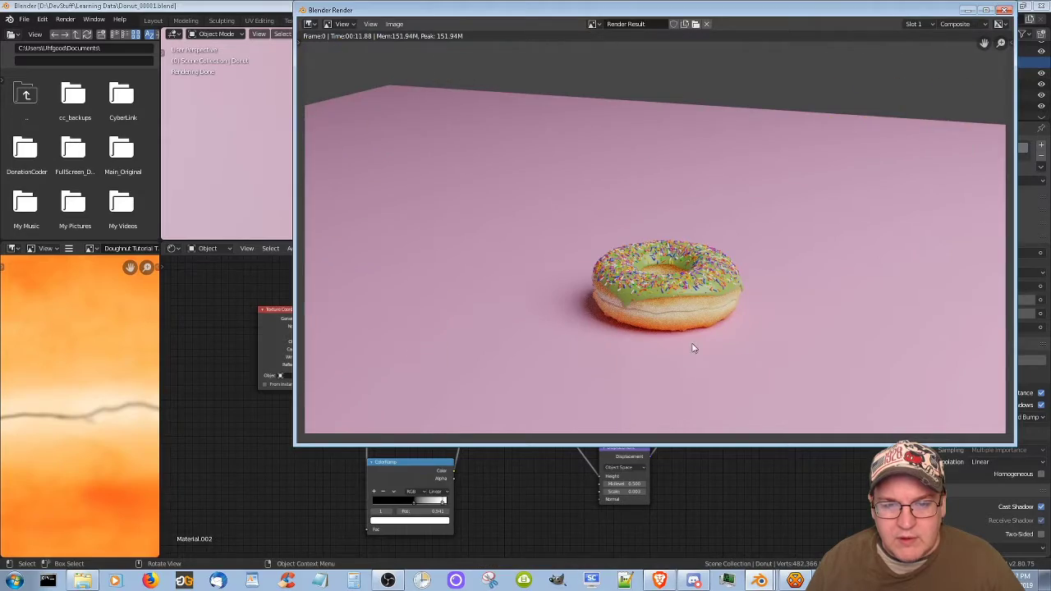
left_click(1003, 10)
- In the Layout workspace, move the camera so that it looks straight down on the donut
left_click(154, 20)
left_click(661, 68)
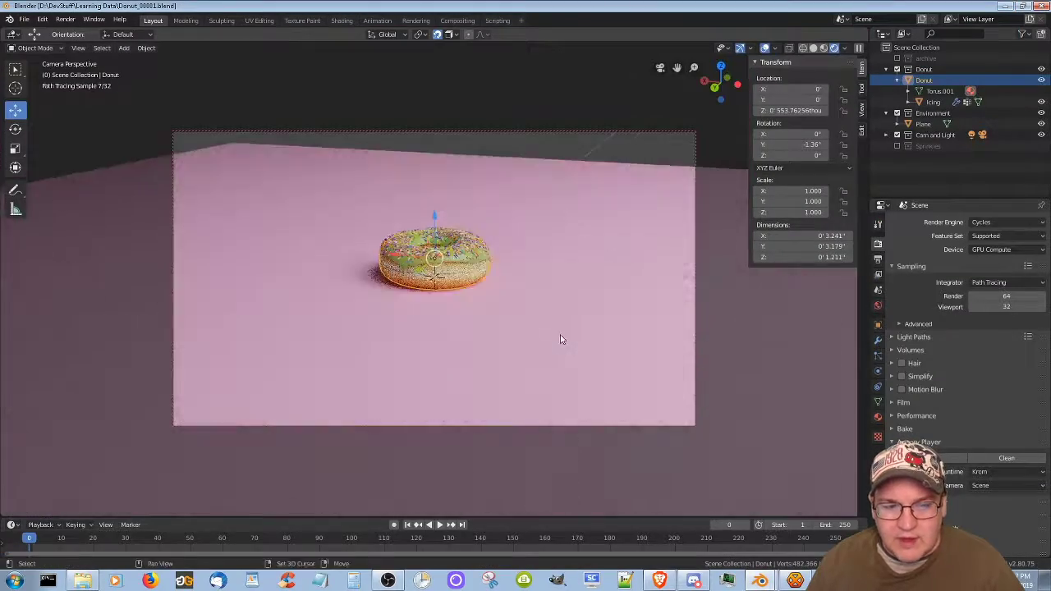
middle_click_drag(563, 340, 641, 380)
middle_click_drag(538, 301, 540, 333)
middle_click_drag(585, 276, 566, 322, "shift")
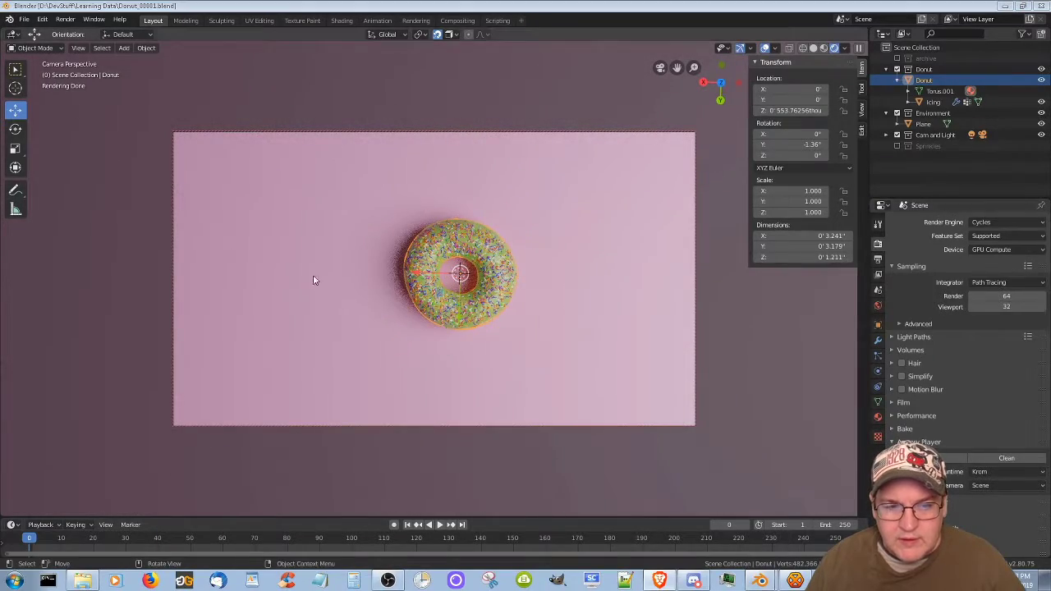
- Leave the camera view and enter Weight Paint mode on the Icing object with solid viewport shading
left_click(661, 68)
scroll(443, 287, "up", 3)
middle_click_drag(436, 303, 438, 513)
left_click(35, 48)
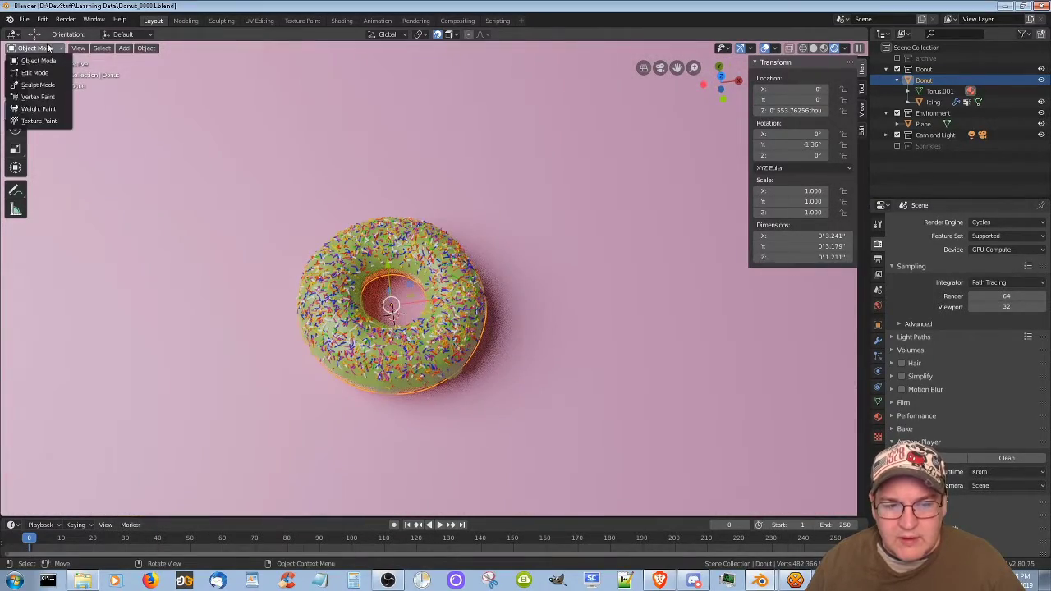
left_click(37, 109)
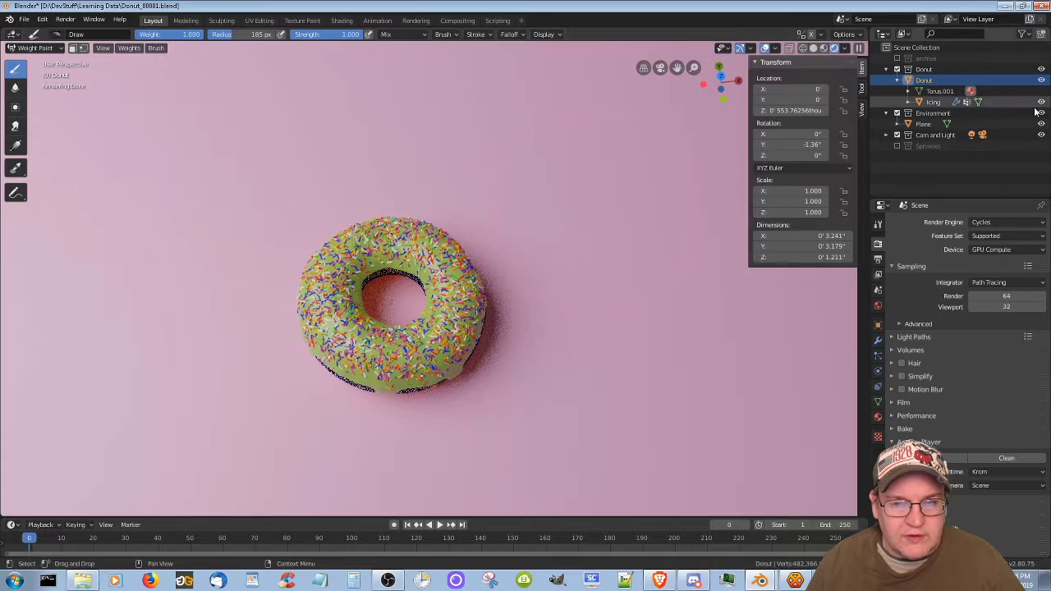
left_click(934, 102)
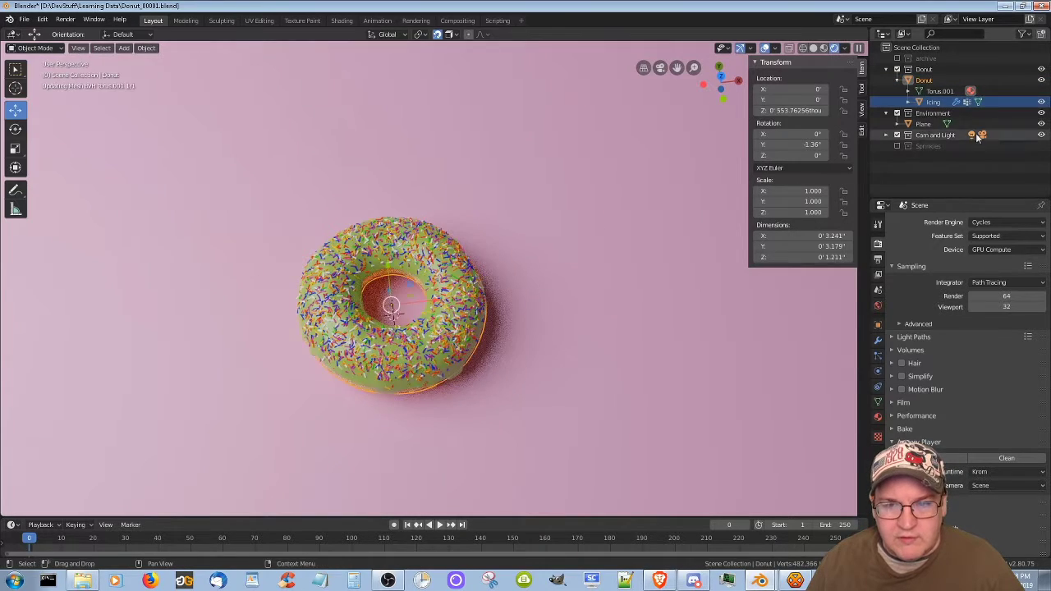
left_click(36, 48)
left_click(36, 108)
left_click(814, 47)
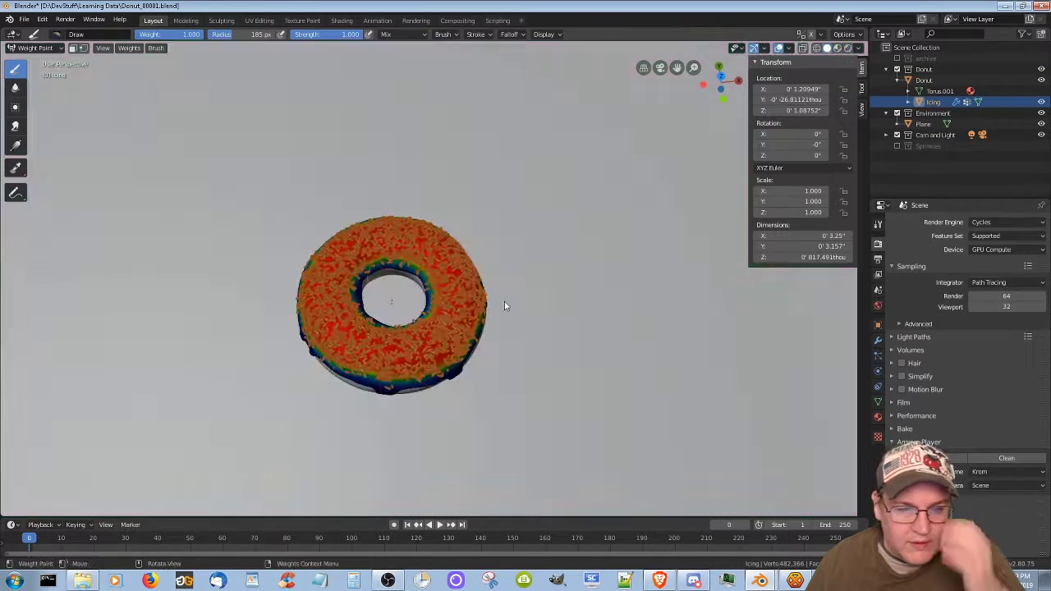
- Set the Draw brush's weight to 0.000, save the file and choose a falloff curve preset for the brush
scroll(401, 293, "up", 4)
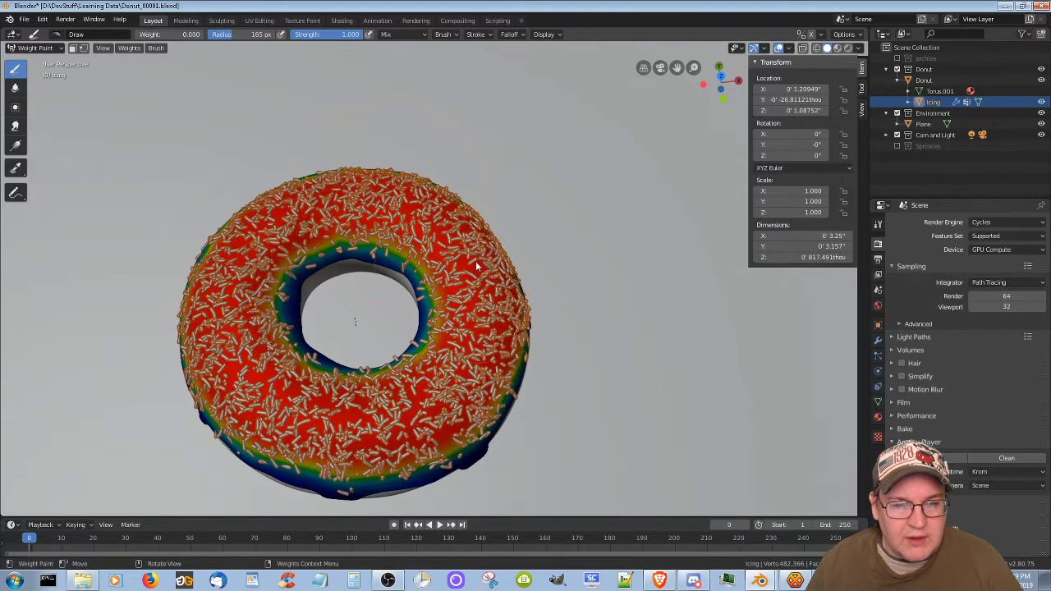
key("ctrl+s")
left_click(519, 36)
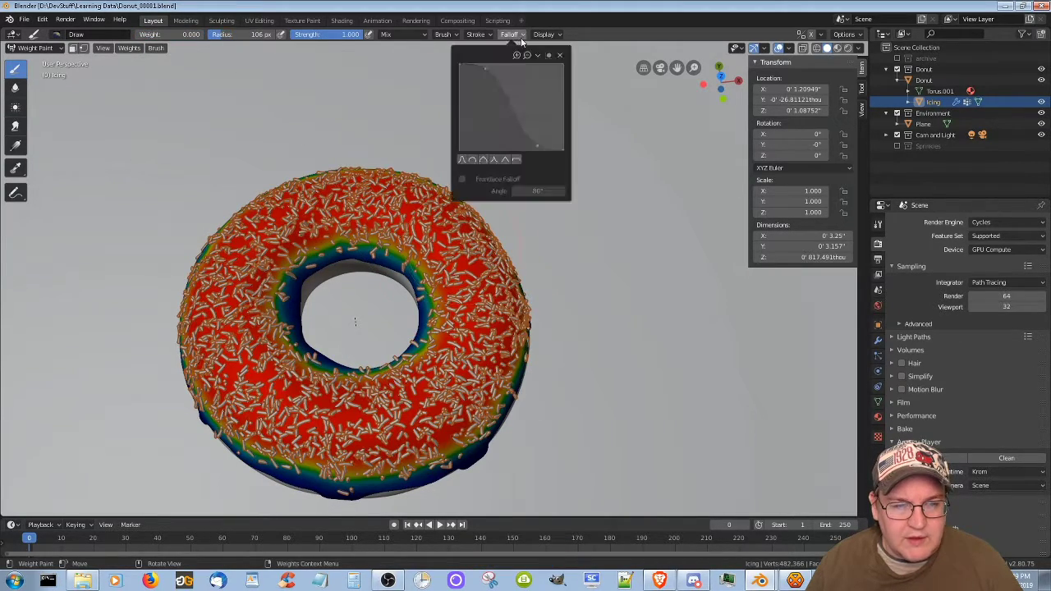
left_click(432, 215)
key("ctrl+z")
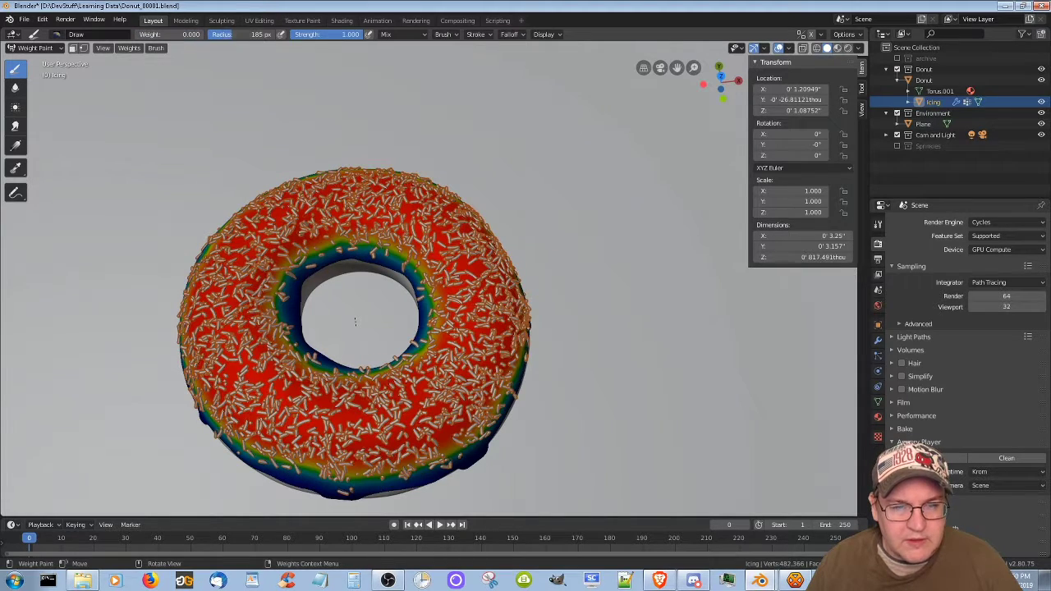
left_click(511, 35)
left_click(507, 157)
- Paint scattered zero-weight patches across the top of the icing with radius 62 px and strength 0.415 to thin the sprinkles
left_click(412, 227)
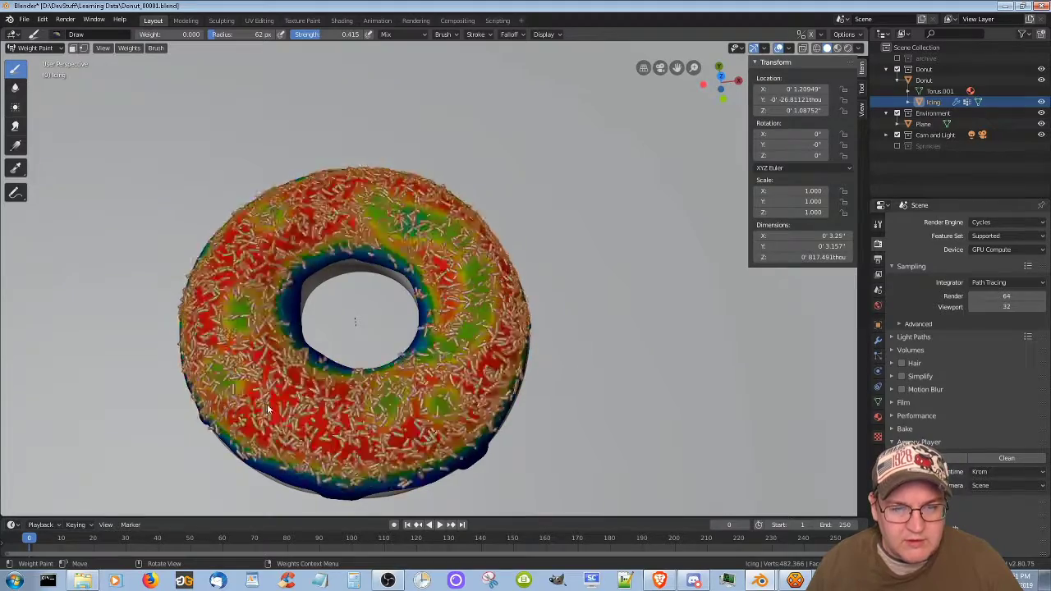
left_click(408, 217)
left_click(454, 220)
left_click(340, 421)
left_click(241, 379)
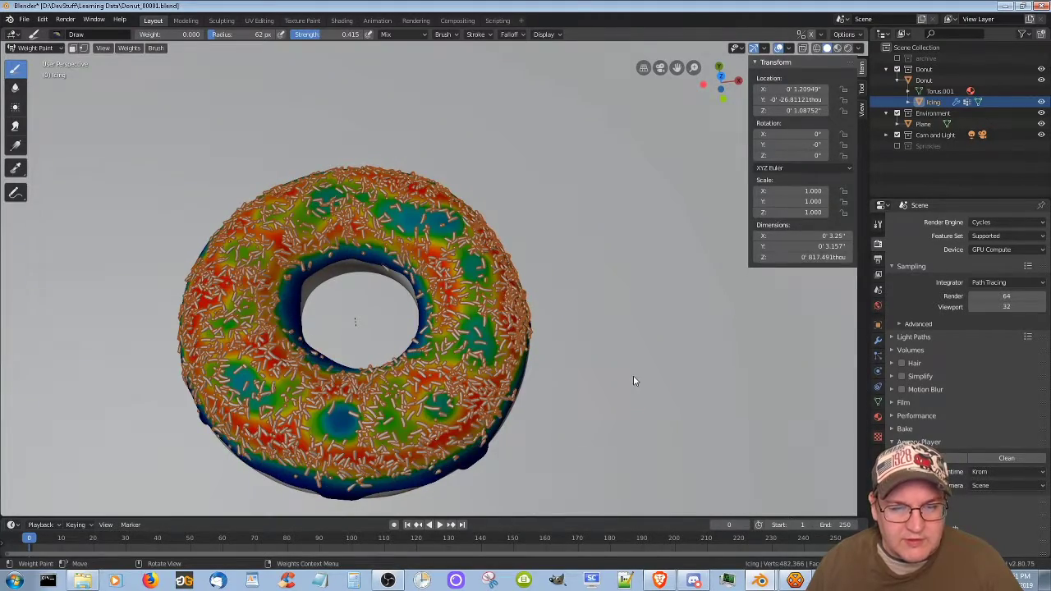
- Touch up the icing's weights with further zero-weight strokes from other angles around the donut
left_click(35, 48)
left_click(32, 57)
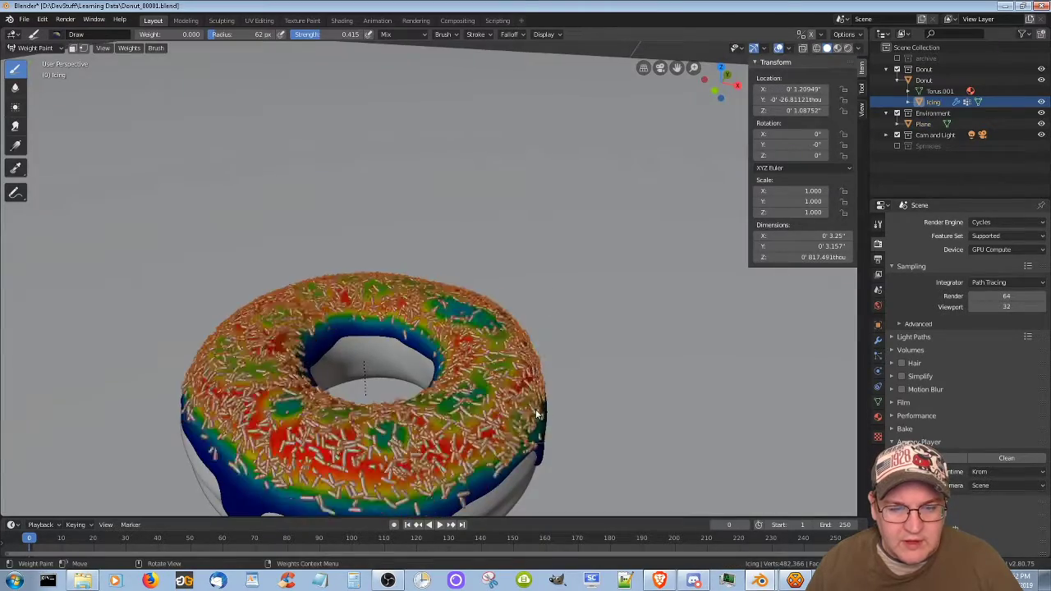
left_click(538, 415)
mouse_move(538, 415)
middle_mouse_down()
mouse_move(587, 382)
mouse_move(608, 436)
middle_mouse_up()
left_click(628, 486)
mouse_move(587, 497)
middle_mouse_down()
mouse_move(585, 283)
mouse_move(685, 358)
mouse_move(662, 438)
mouse_move(563, 339)
mouse_move(566, 422)
middle_mouse_up()
left_click(583, 367)
scroll(662, 438, "up", 3)
scroll(662, 439, "down", 4)
mouse_move(516, 245)
left_mouse_down()
mouse_move(477, 231)
mouse_move(449, 321)
mouse_move(316, 179)
left_mouse_up()
- Return to Object mode, select the plane and show the scene in material preview shading
key("ctrl+Tab")
left_click(725, 274)
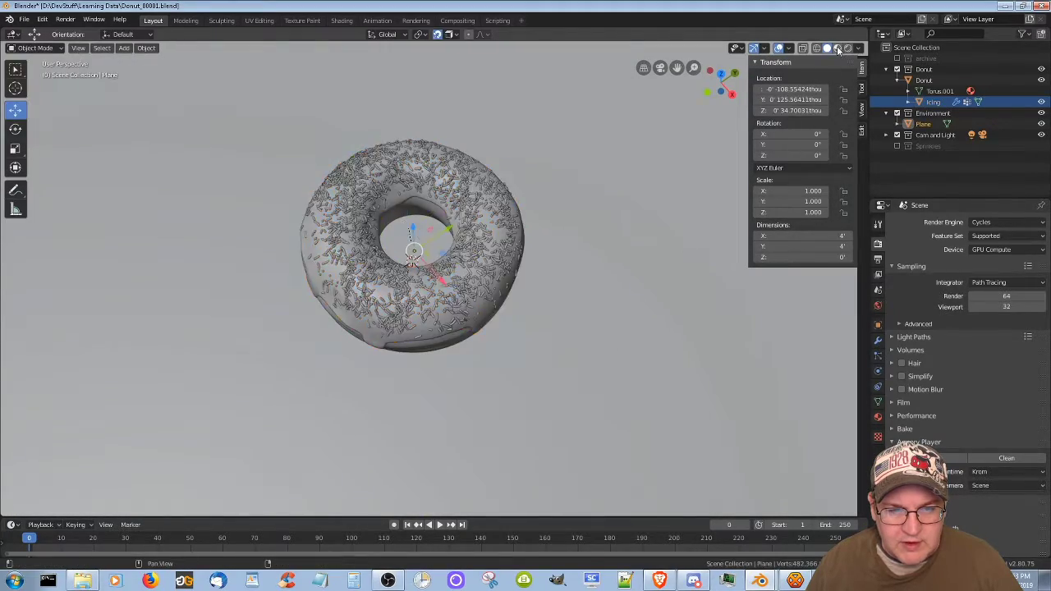
left_click(838, 47)
- Reframe the camera so the donut sits left of centre and is seen from a slightly tilted overhead angle
mouse_move(567, 353)
middle_mouse_down()
mouse_move(534, 231)
mouse_move(659, 206)
middle_mouse_up()
key("KP_0")
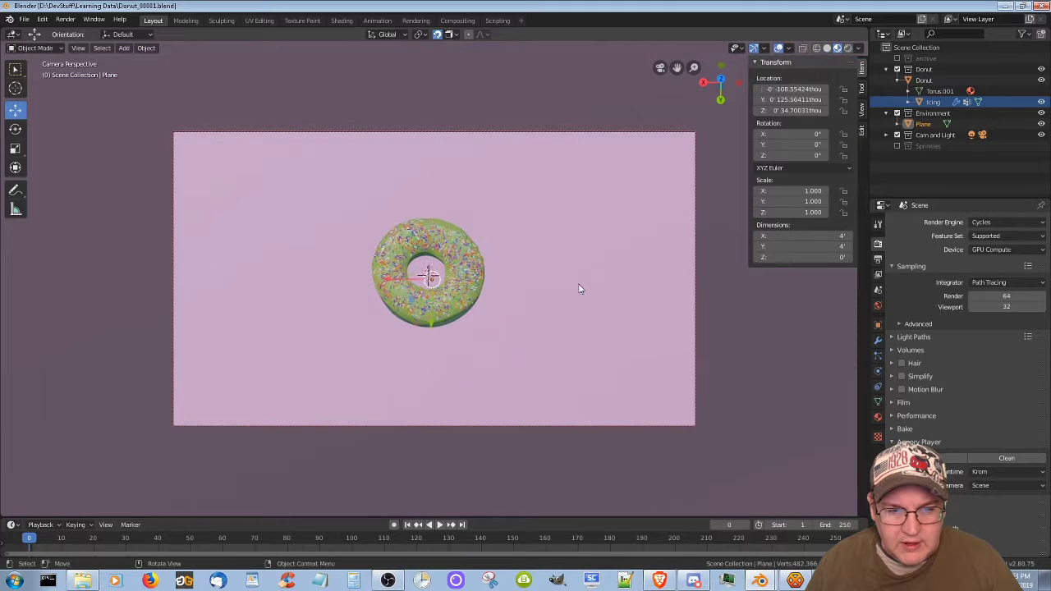
middle_click_drag(539, 300, 455, 274)
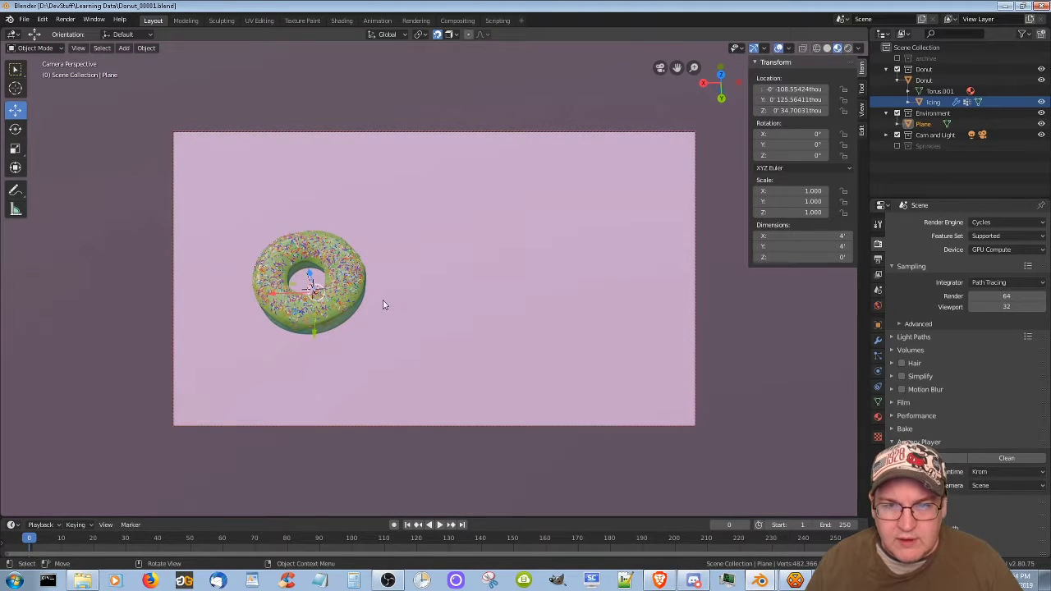
middle_click_drag(311, 289, 362, 274, "shift")
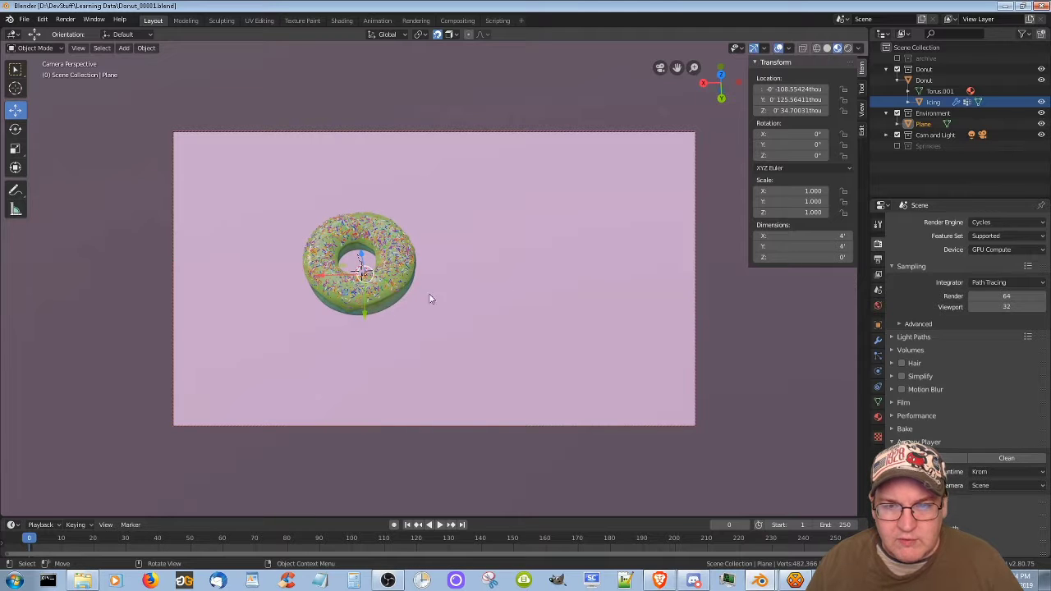
- Show the viewport in rendered shading, render the new camera framing and close the render window
left_click(848, 48)
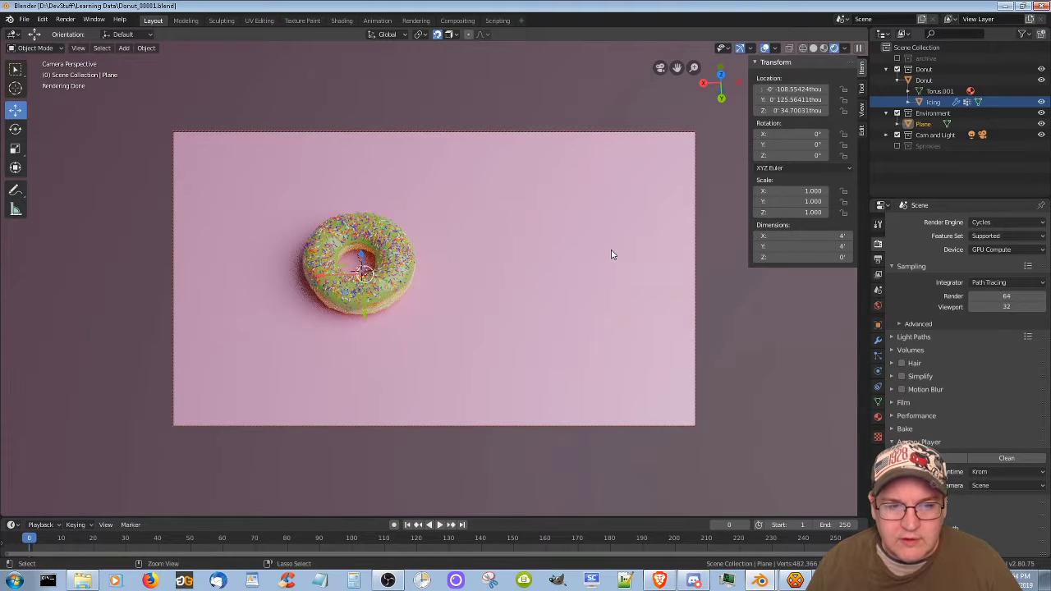
key("F12")
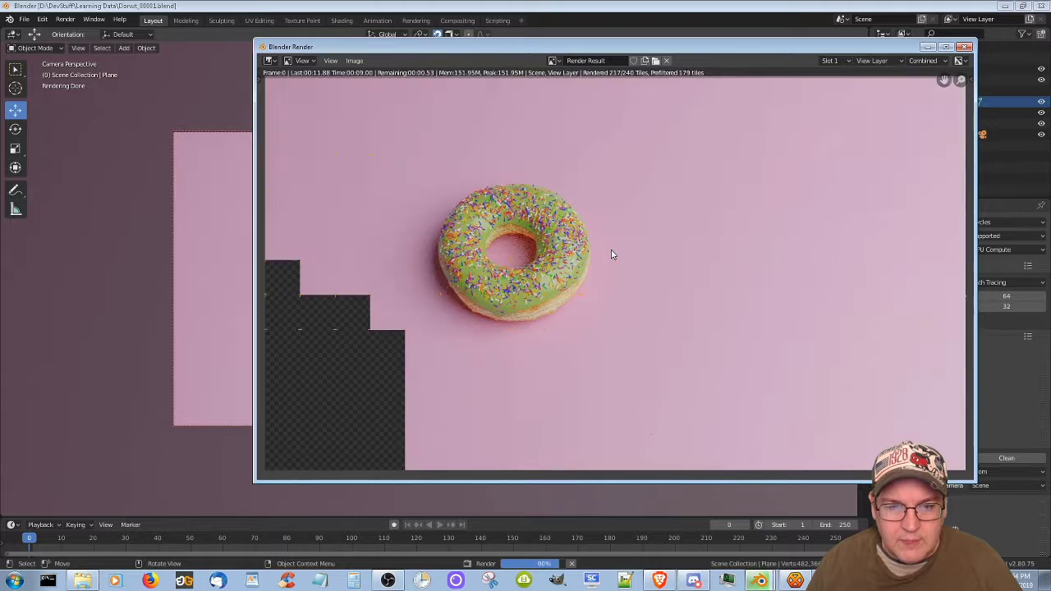
left_click(966, 47)
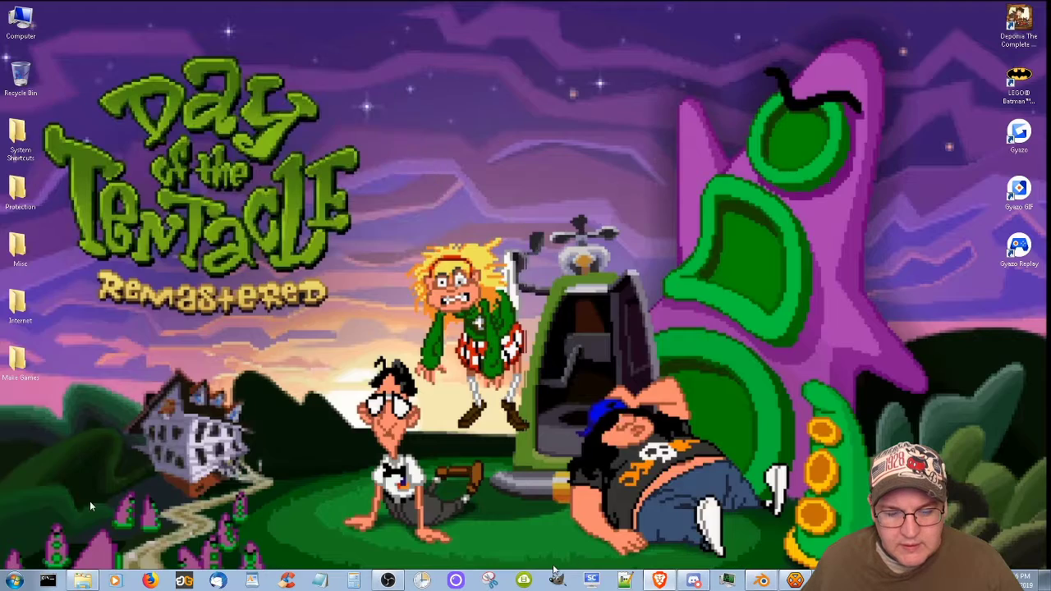
- Go through the DevStuff folder on drive D to open Donut_00001.blend in Blender 2.81 and render it with the Denoise compositing setup
key("super")
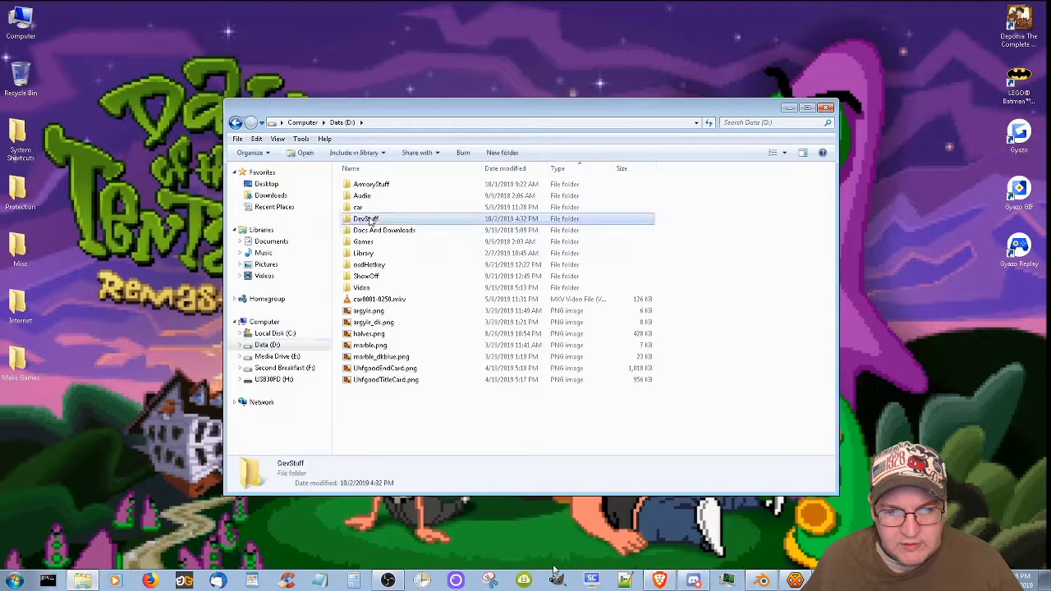
double_click(367, 218)
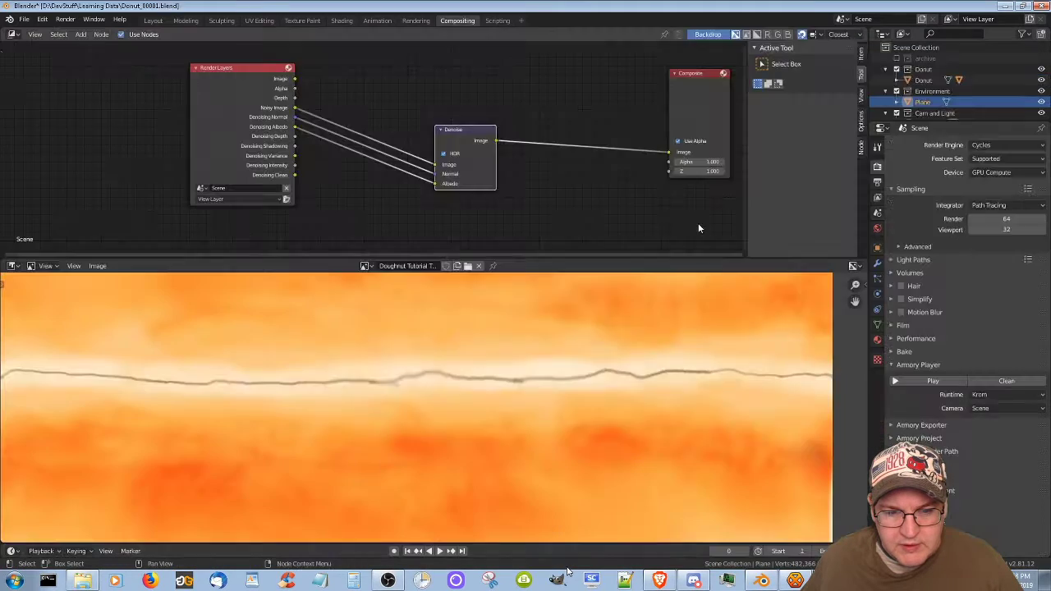
key("F12")
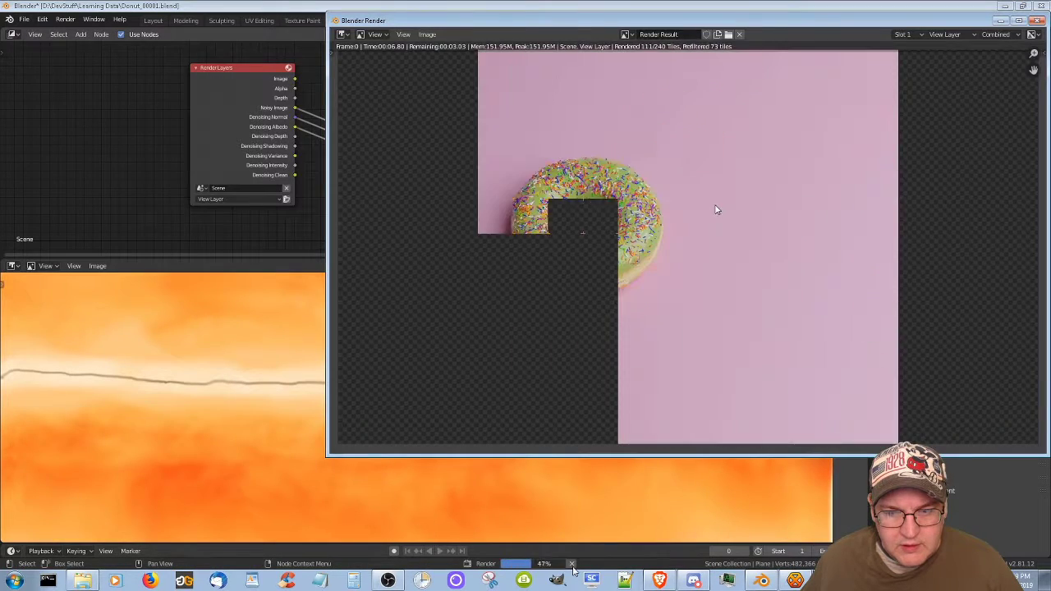
- Save the rendered image as a PNG in D:\DevStuff\Learning Data, following the Donut_00001_r numbered naming
left_click(427, 34)
left_click(445, 112)
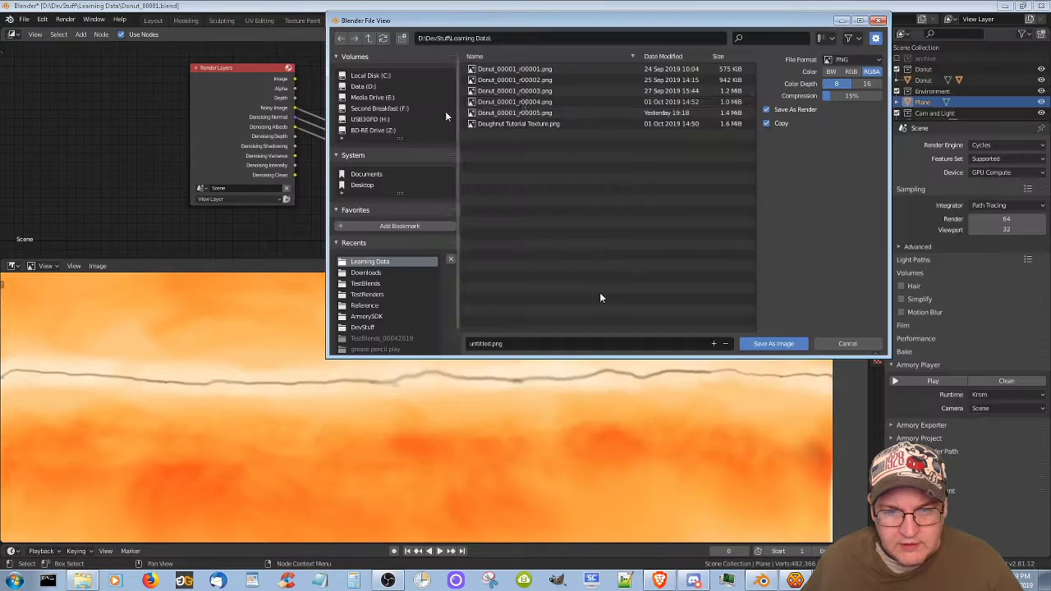
left_click(516, 113)
left_click(581, 347)
key("End")
key("Left")
key("Left")
key("Left")
key("Left")
key("BackSpace")
type("5")
key("Return")
left_click(783, 347)
- Close the render window and quit Blender 2.81
left_click(878, 20)
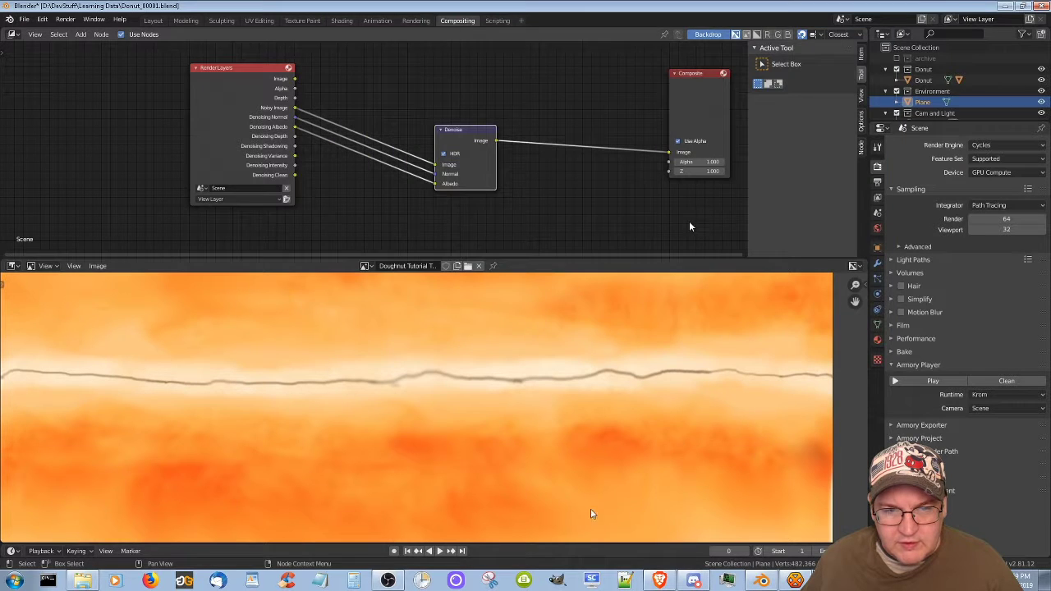
left_click(1042, 5)
left_click(551, 304)
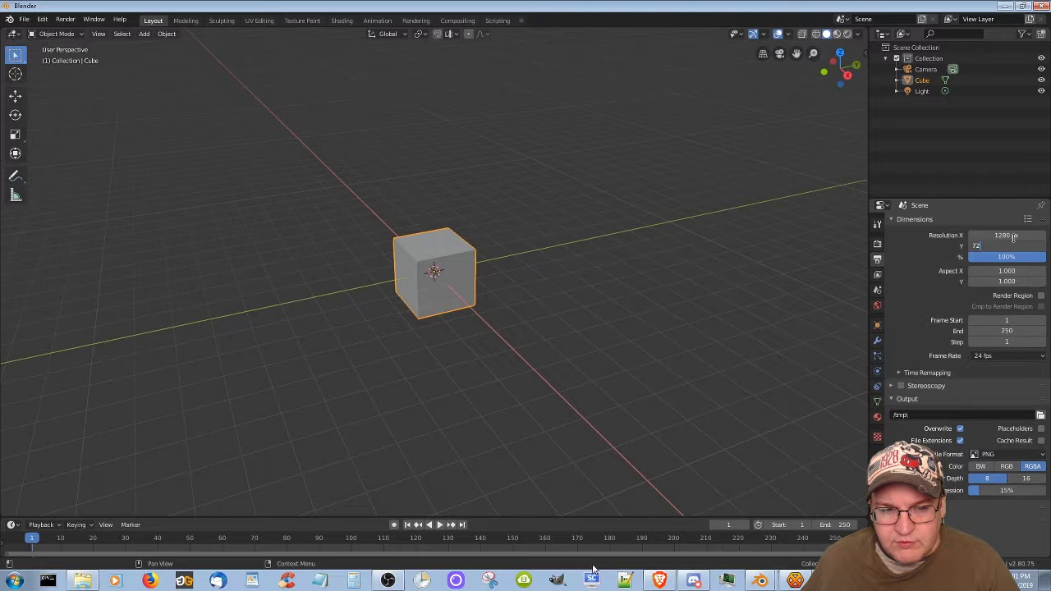
- Set the default scene's vertical render resolution to 720 px and save it as the startup file
type("0")
key("Return")
left_click(10, 19)
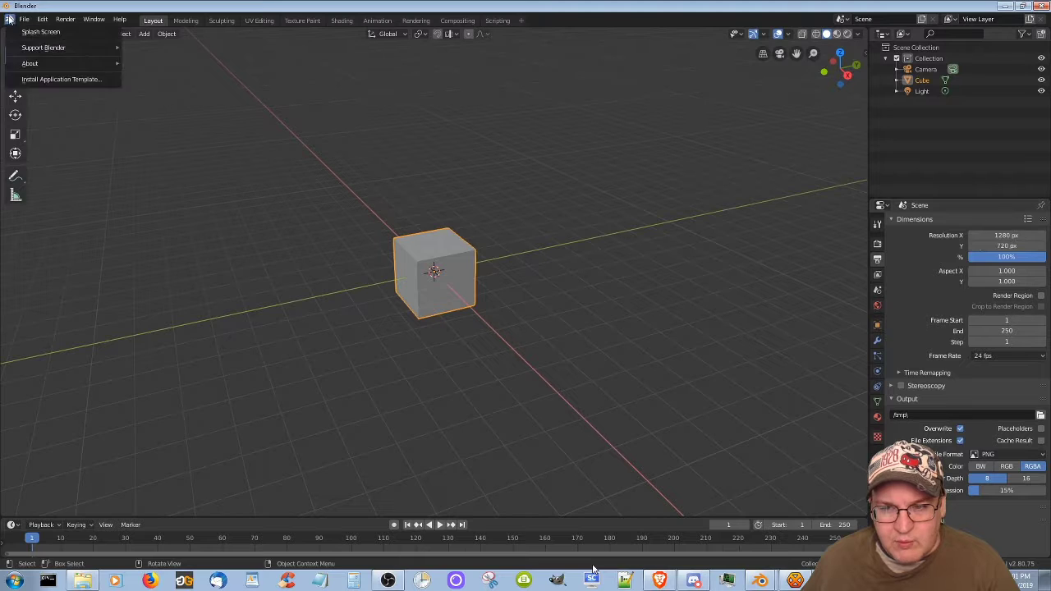
mouse_move(24, 20)
mouse_move(51, 210)
left_click(184, 212)
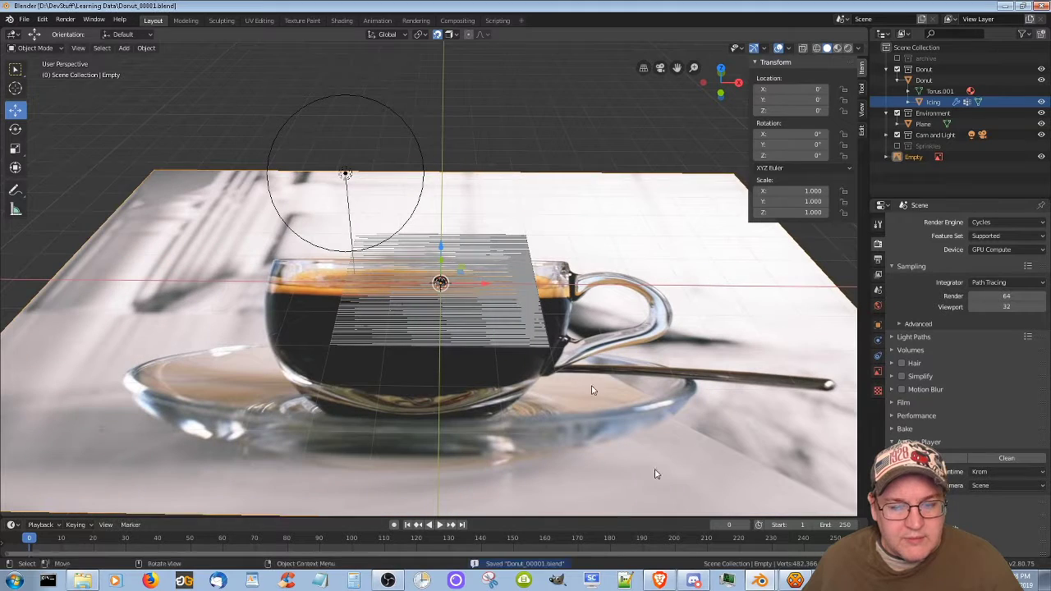
- Undo the placed reference image and try adding coffee-in-glass-cup-1100x733.jpg from different views, undoing the attempts
left_click(651, 574)
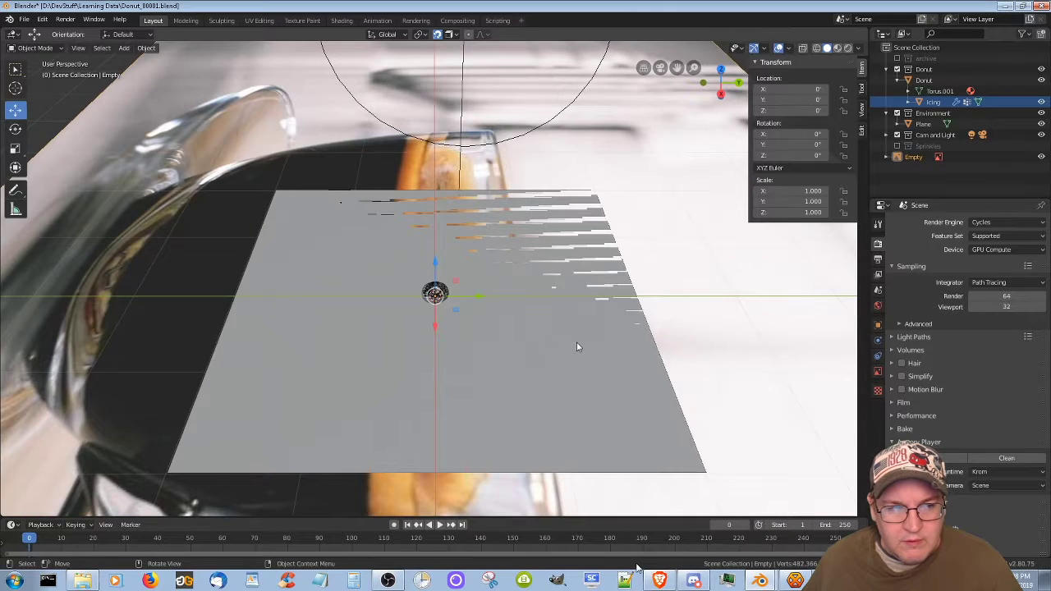
key("ctrl+z")
key("shift+a")
mouse_move(148, 427)
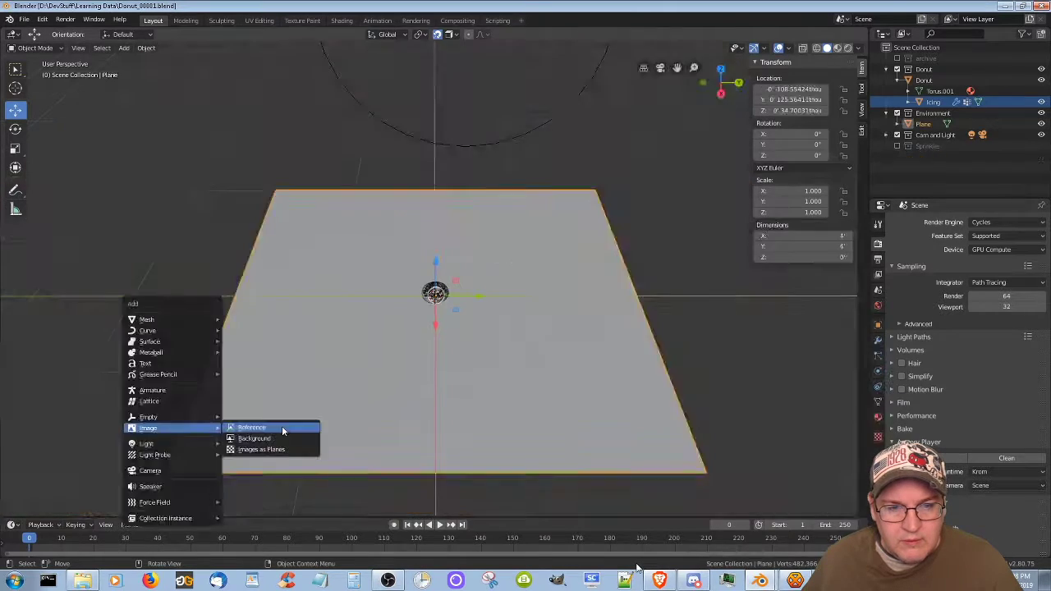
left_click(282, 428)
double_click(227, 87)
key("ctrl+z")
key("shift+a")
mouse_move(214, 147)
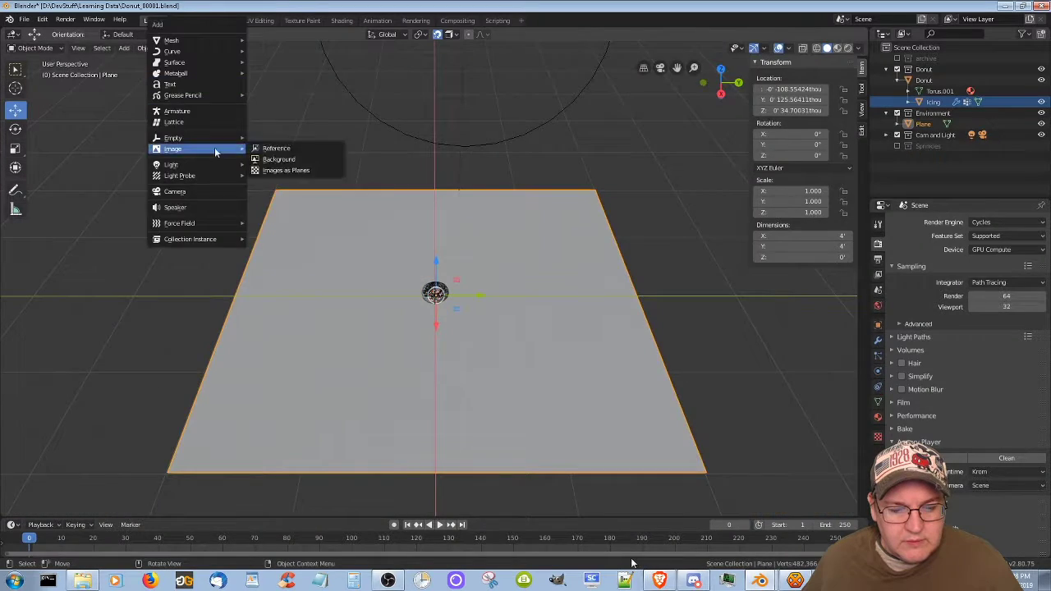
left_click(281, 146)
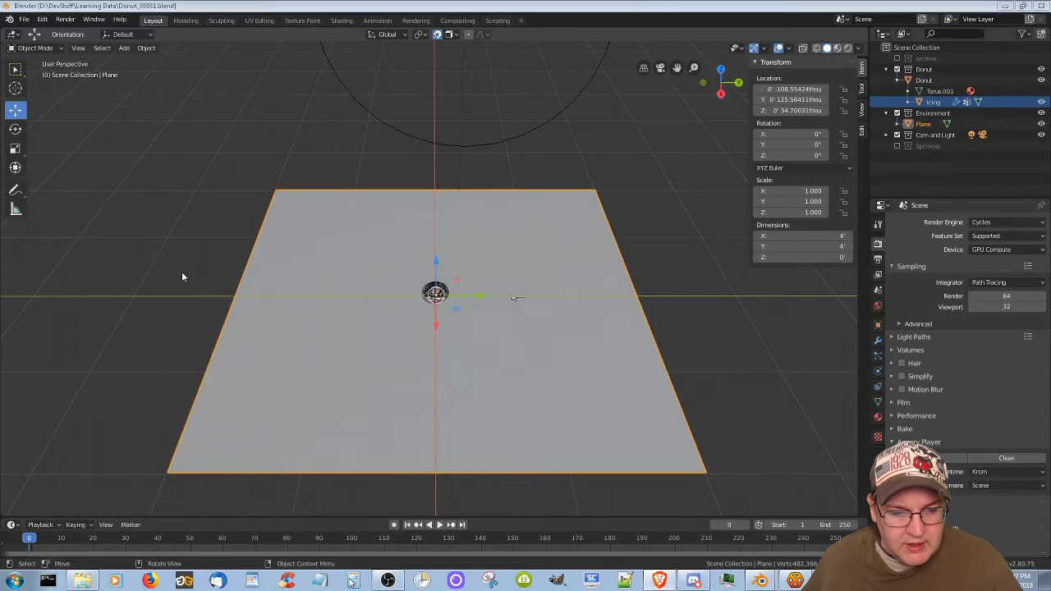
key("shift+a")
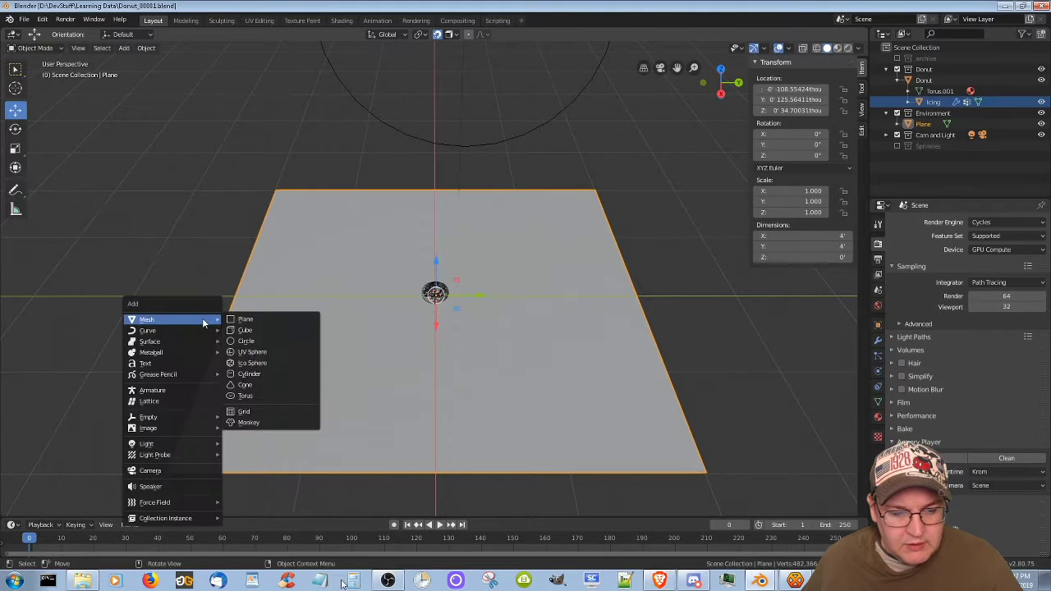
mouse_move(148, 426)
left_click(282, 425)
double_click(229, 87)
key("ctrl+z")
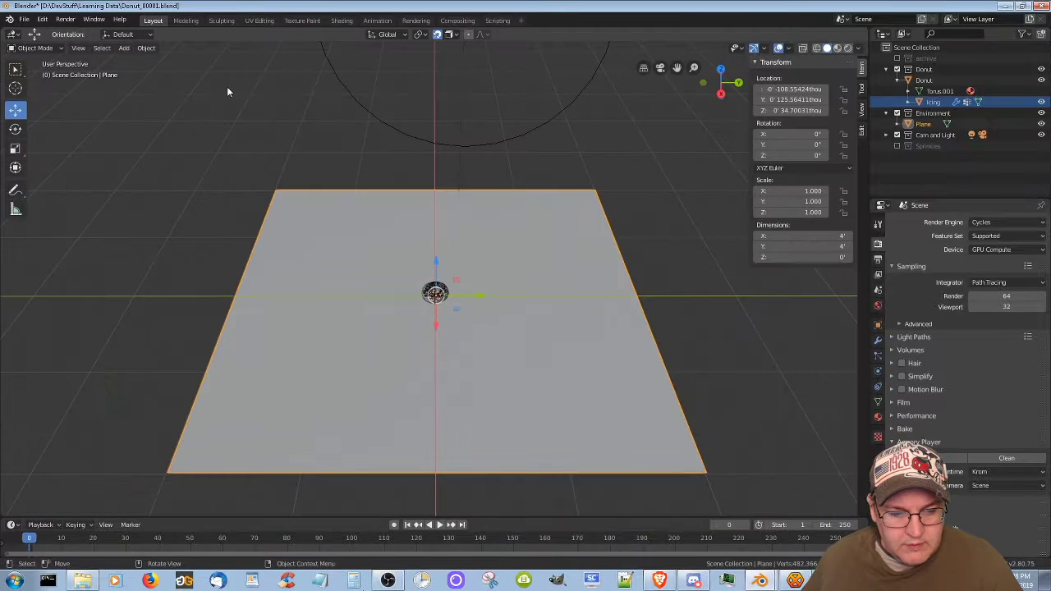
- Load coffee-in-glass-cup-1100x733.jpg from the Learning Data folder as a reference image in the scene
key("shift+a")
mouse_move(214, 145)
left_click(276, 146)
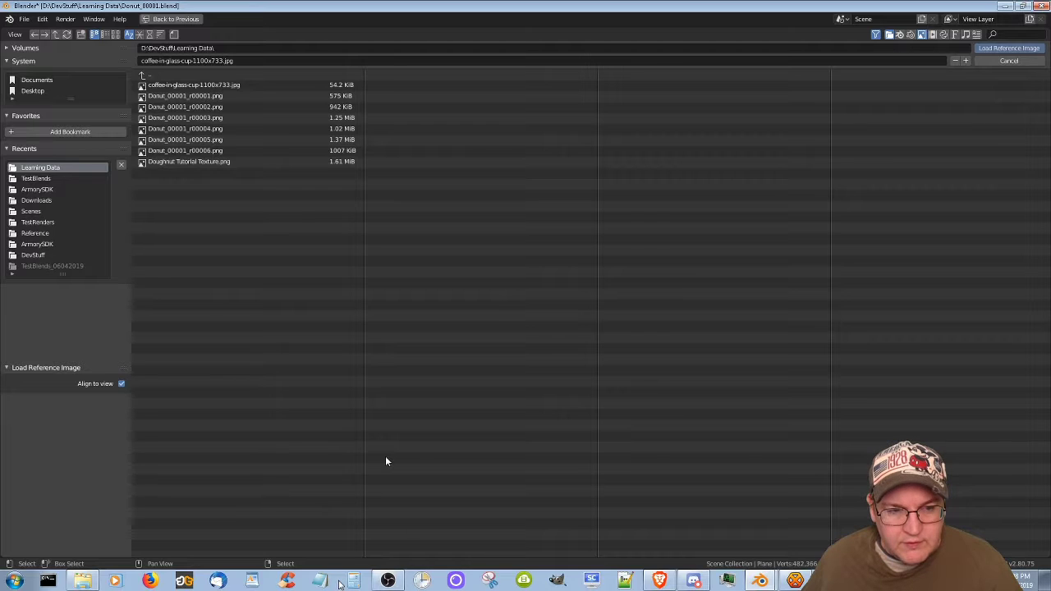
left_click(1008, 48)
middle_click_drag(738, 399, 583, 387)
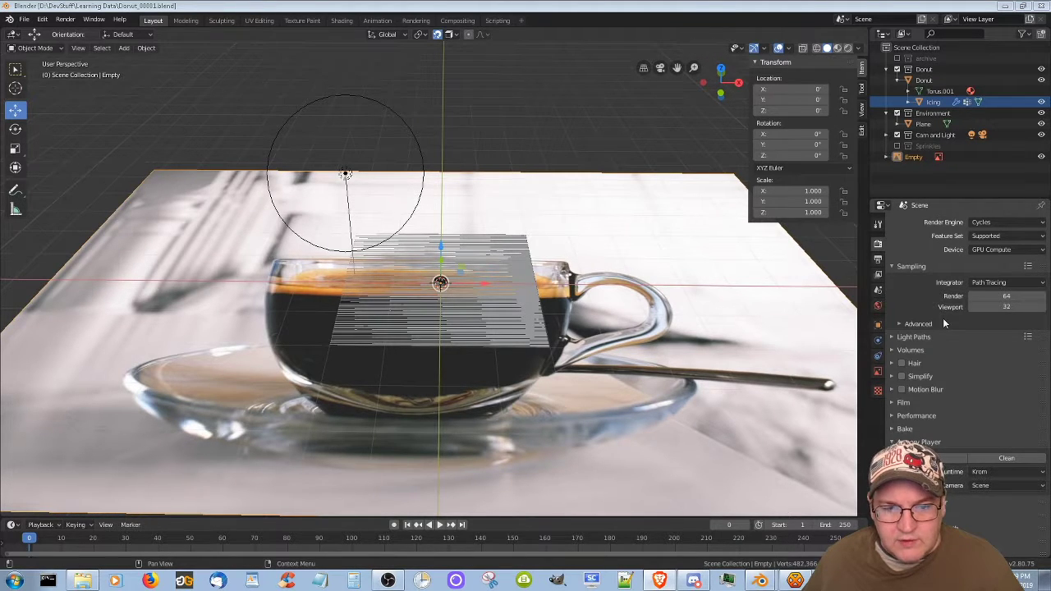
middle_click_drag(745, 324, 755, 324)
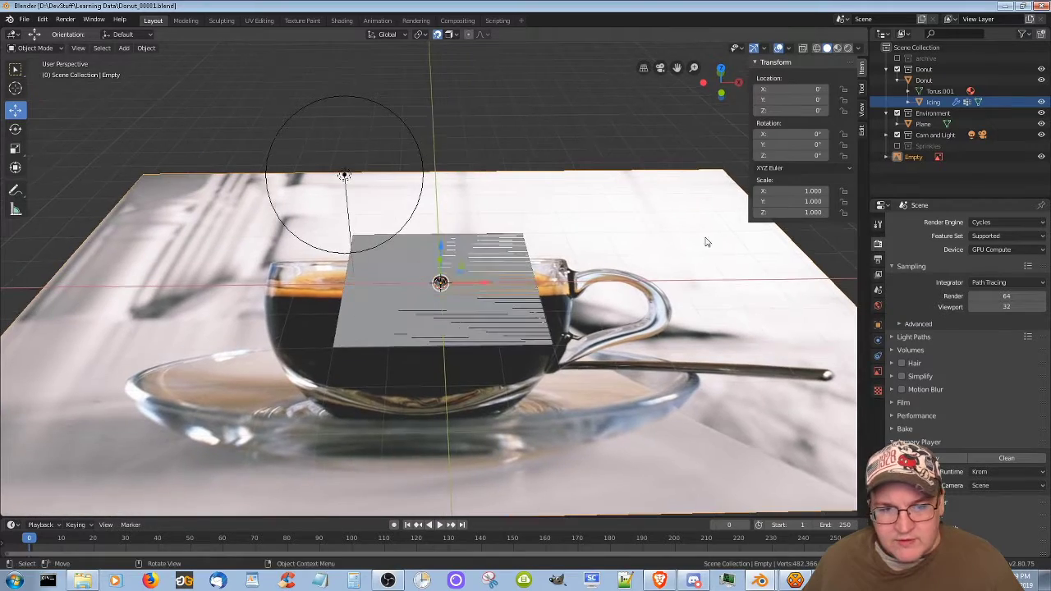
key("r")
key("x")
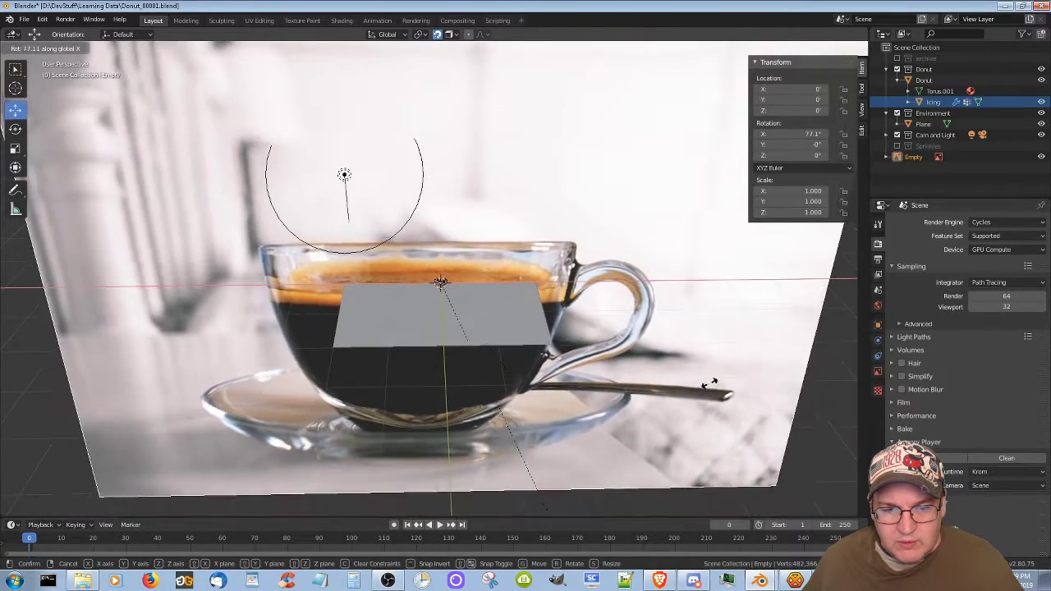
key("Escape")
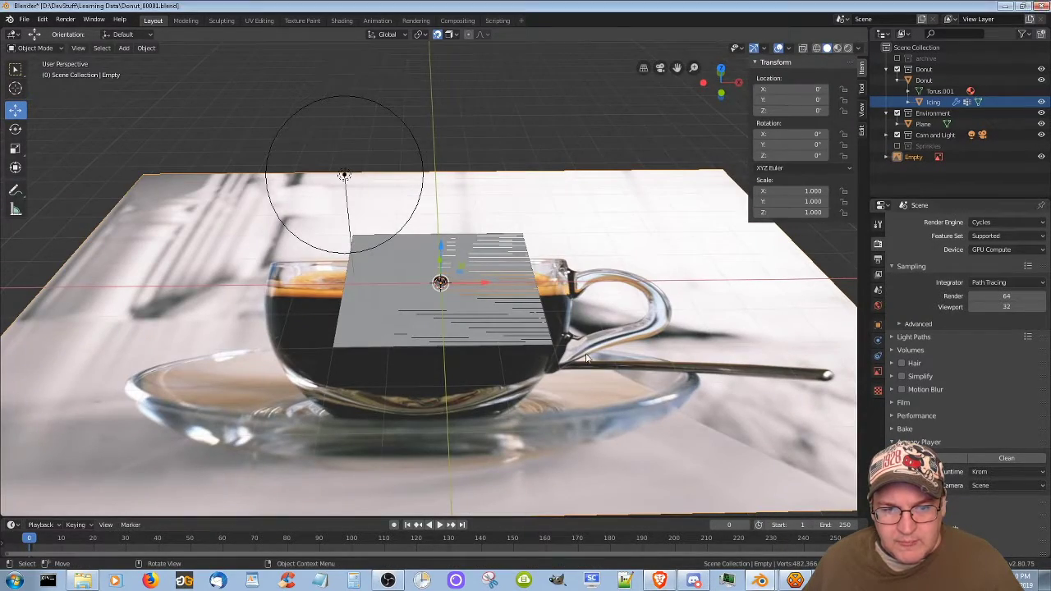
- Rotate the coffee cup reference image 90° about the global X axis so that it stands upright
type("rx90")
key("Return")
middle_click_drag(622, 446, 611, 448)
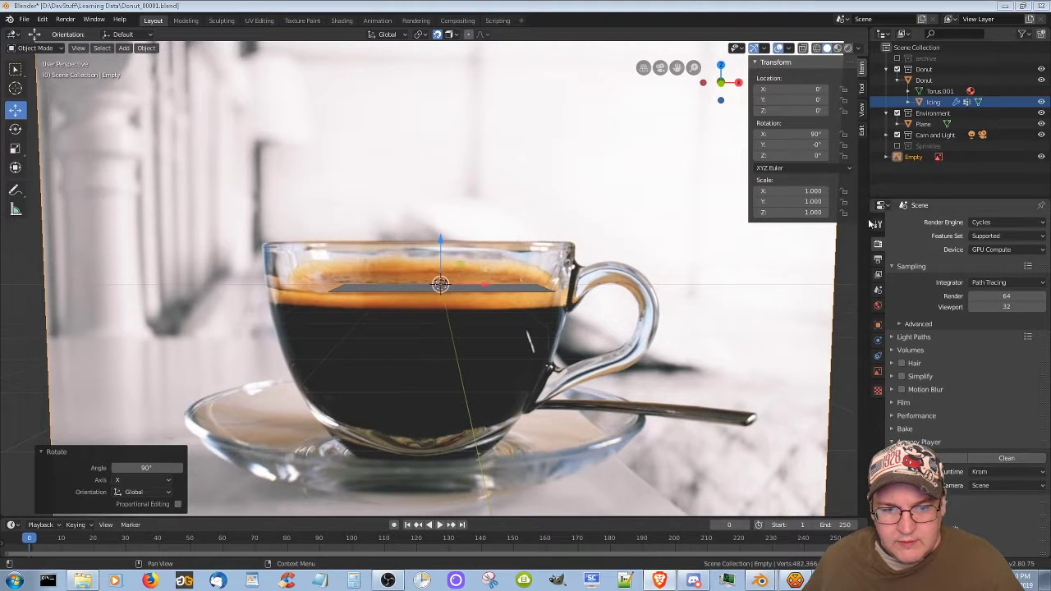
- Scale the upright reference image down to about 0.083 so the cup comes closer to the donut's size
key("s")
left_click(485, 279)
scroll(566, 312, "up", 11)
key("s")
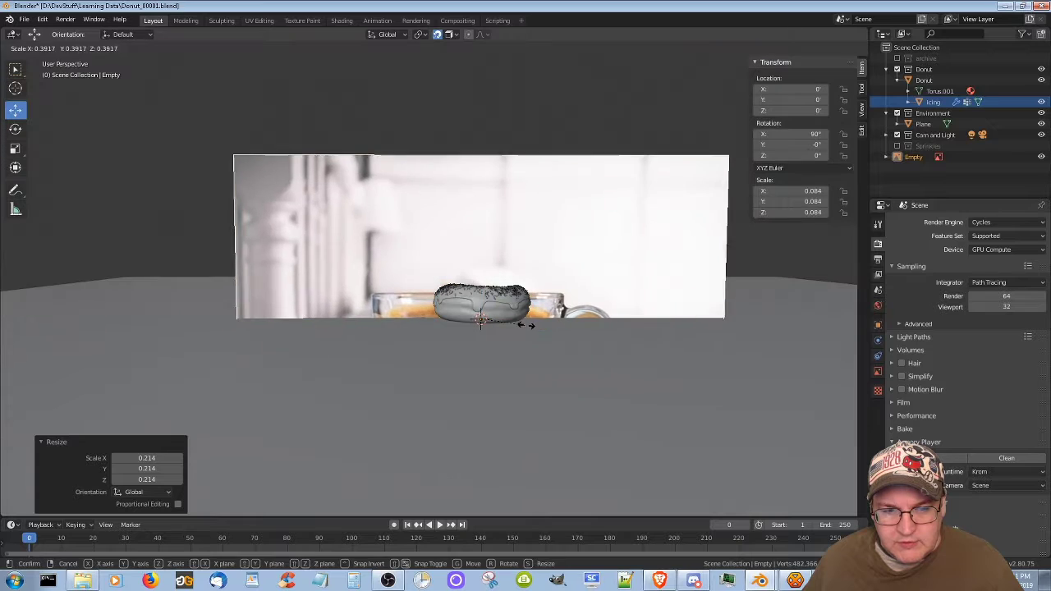
left_click(524, 324)
- Raise the reference image along Z to about 5.6 inches so its lower edge meets the table plane
key("g")
key("z")
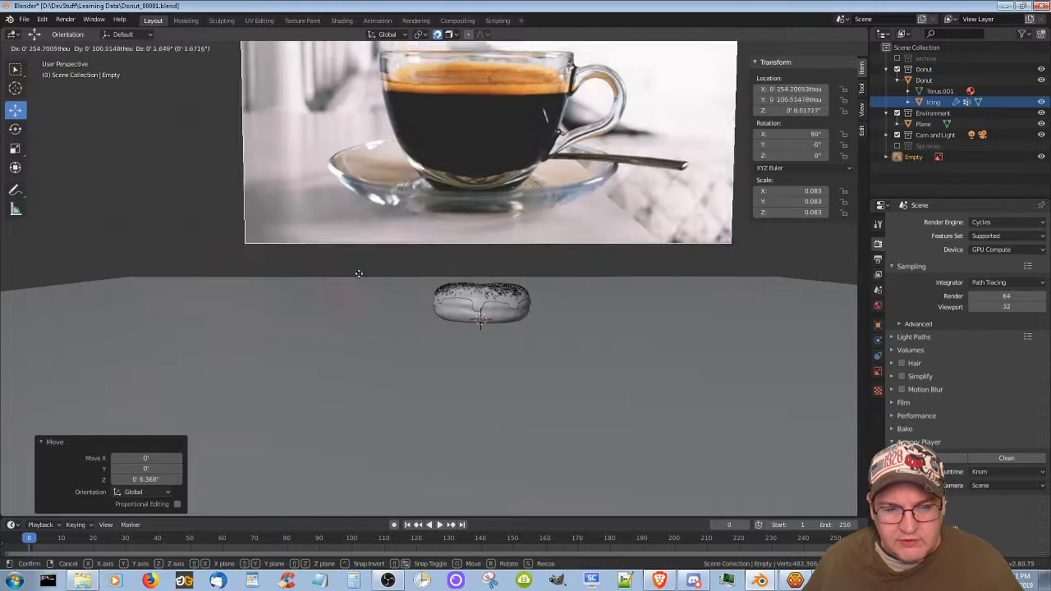
left_click(513, 337)
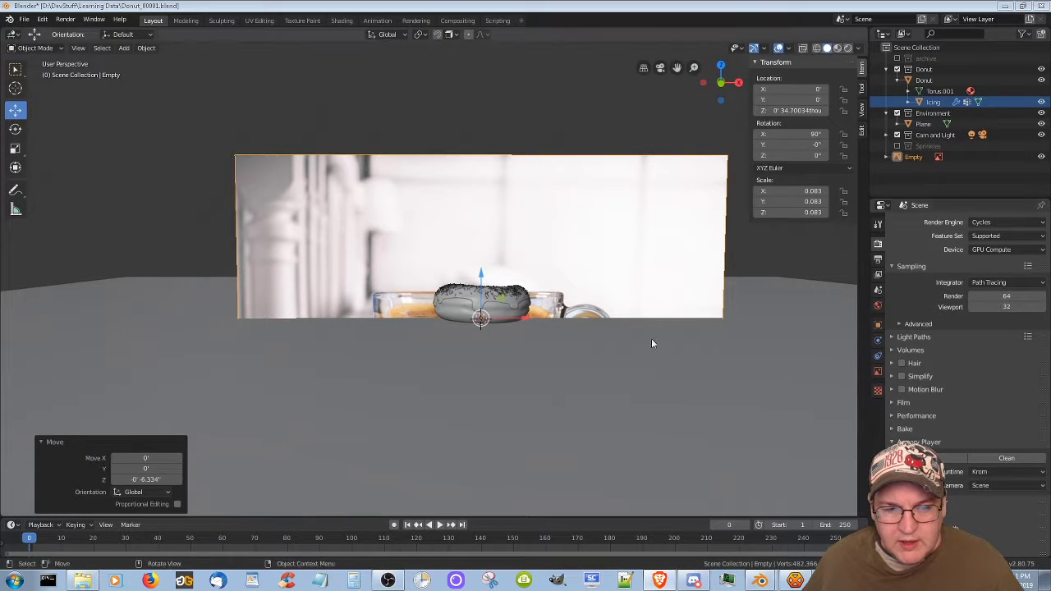
key("g")
key("z")
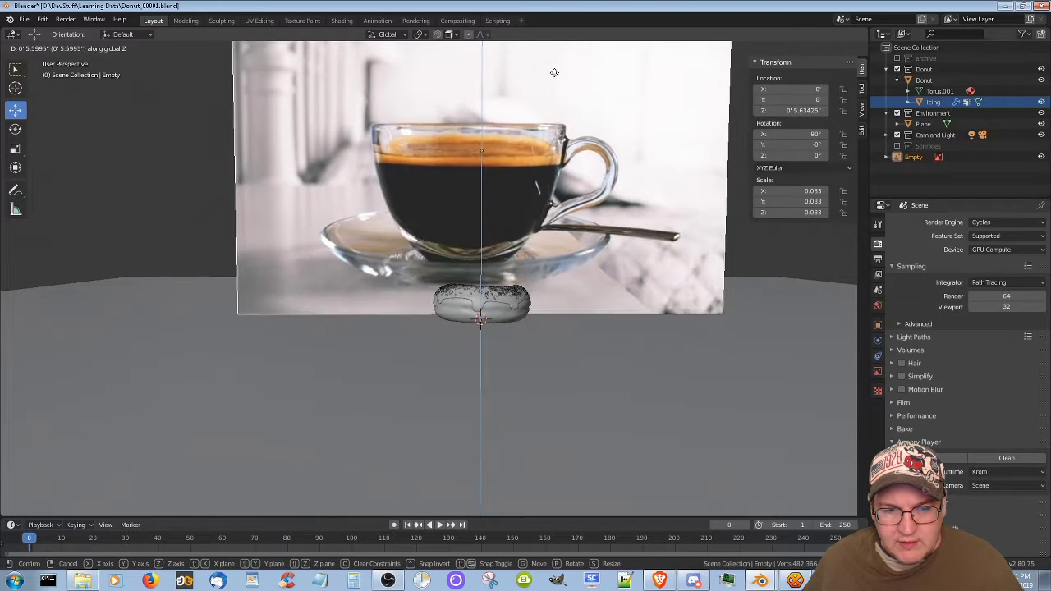
left_click(556, 77)
- Move the reference image along X to about 5.81 inches beside the donut and scale it to about 0.054
key("g")
key("x")
left_click(733, 182)
middle_click_drag(669, 324, 712, 357)
key("s")
left_click(659, 217)
- Move the reference image along Y to about -4.74 inches and lower it towards the ground line in front view
key("g")
key("y")
left_click(655, 257)
key("KP_7")
key("KP_1")
key("g")
key("z")
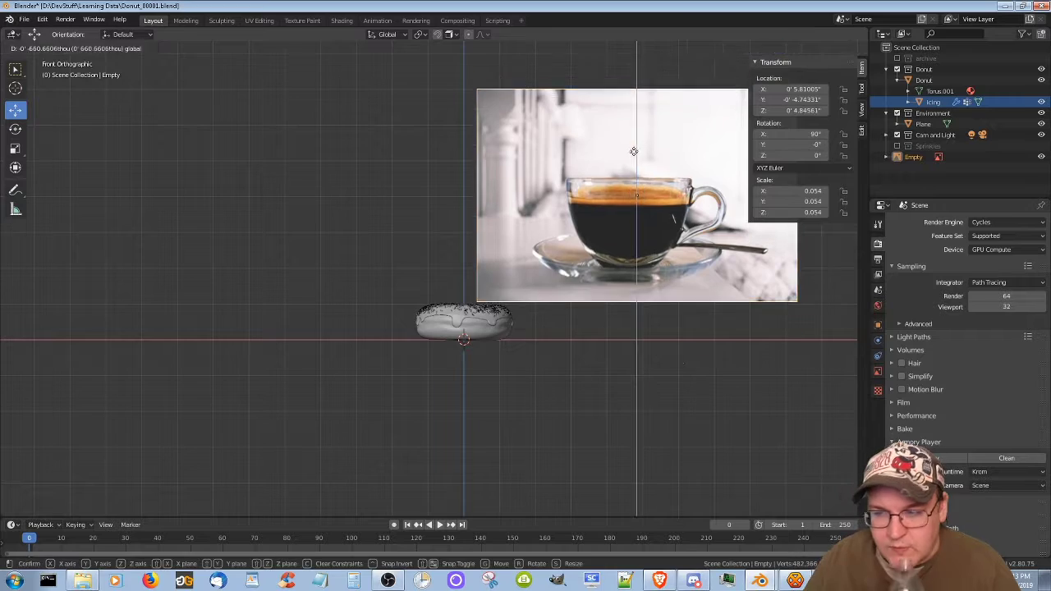
left_click(634, 247)
- Scale the reference image down to about 0.042 and lower it along Z to about 2.99 inches
middle_click_drag(633, 247, 377, 294)
key("s")
left_click(629, 284)
key("g")
key("z")
left_click(629, 300)
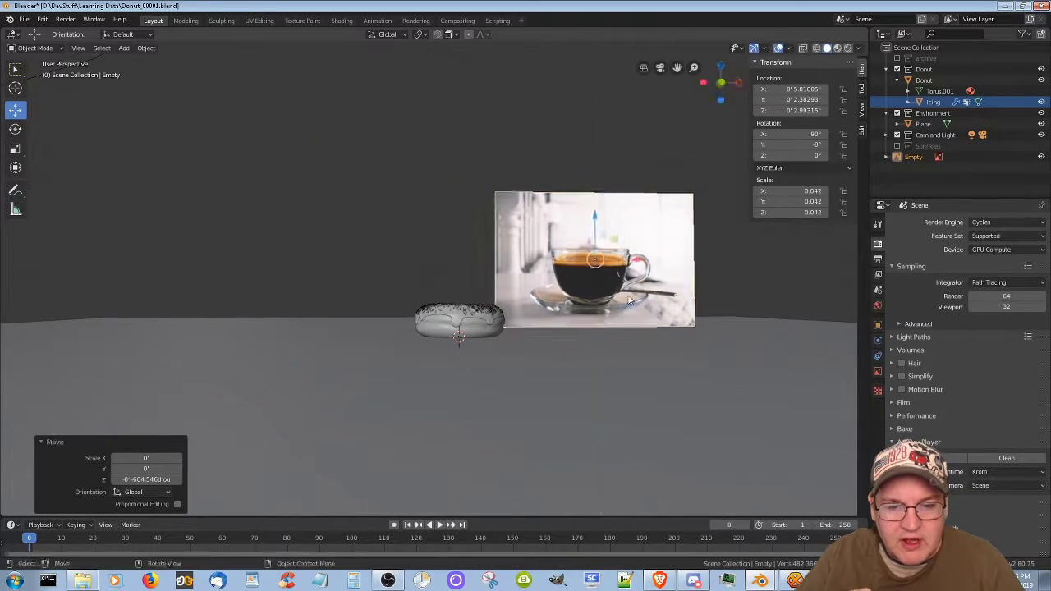
- Align the reference image with the donut by moving it to about 0.355 inches on Y and 0.177 inches on X
middle_click_drag(629, 300, 538, 443)
key("g")
key("y")
left_click(503, 468)
key("g")
key("x")
left_click(427, 446)
key("g")
key("x")
left_click(520, 334)
middle_click_drag(427, 446, 548, 363)
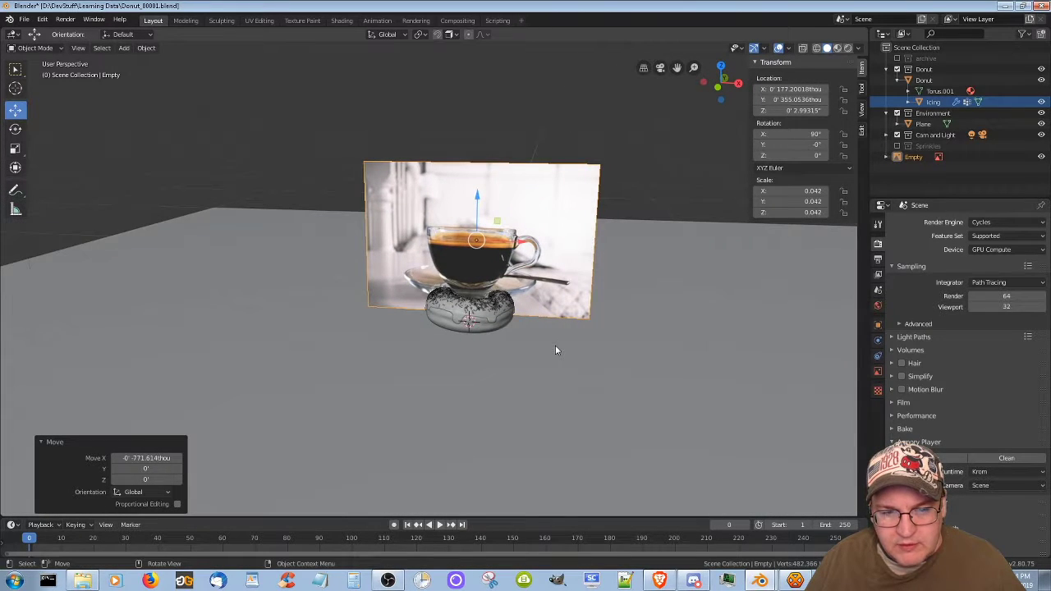
- Lower the reference image along Z in front view so its lower edge rests on the ground line
key("KP_1")
key("g")
key("z")
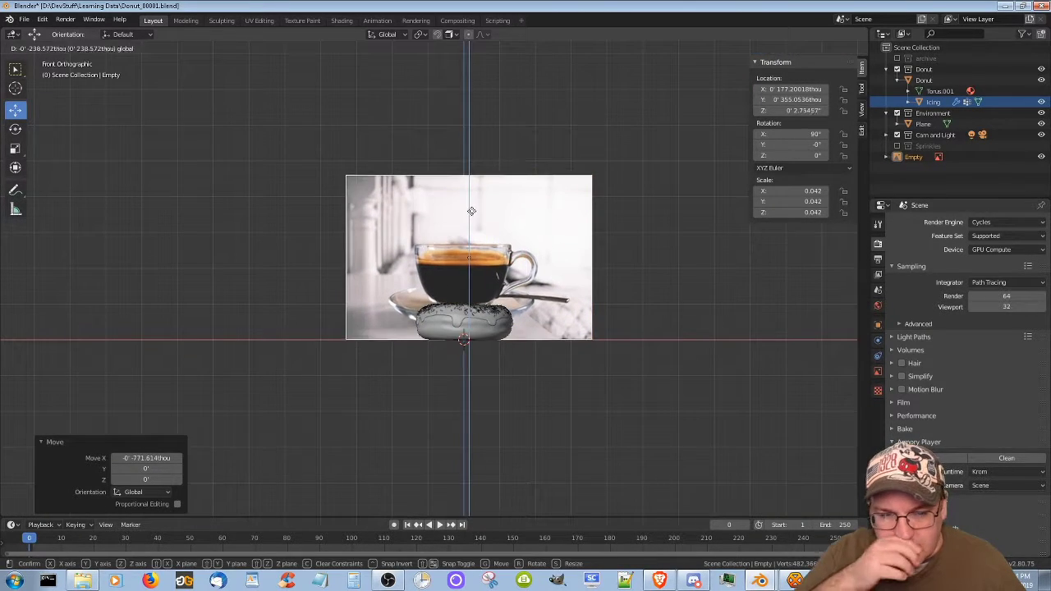
left_click(471, 210)
scroll(472, 210, "up", 4)
key("g")
key("z")
left_click(473, 212)
- Rescale the reference image against the donut and readjust its height along Z to match the table plane
middle_click_drag(723, 444, 611, 363)
key("s")
left_click(678, 403)
key("g")
key("z")
left_click(678, 413)
key("g")
key("z")
left_click(542, 380)
- Refine the reference image to a scale of about 0.037 and a Z height of about 1.93 inches
key("s")
left_click(638, 317)
key("g")
key("z")
left_click(639, 352)
key("g")
key("z")
left_click(675, 449)
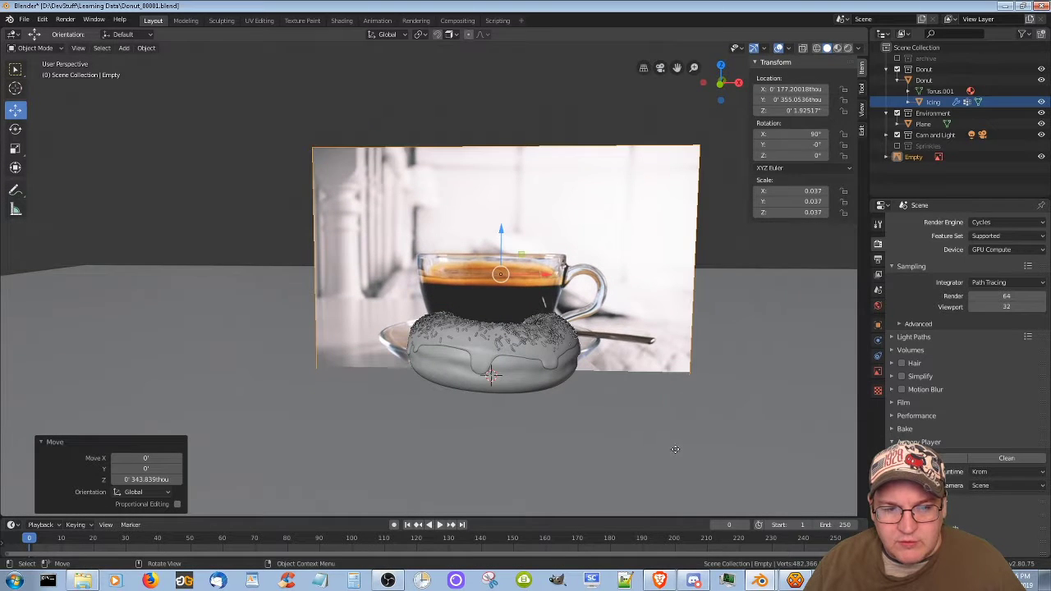
- Enlarge the reference image to about 0.044 and raise it along Z to about 2.4 inches, and select the table plane
key("s")
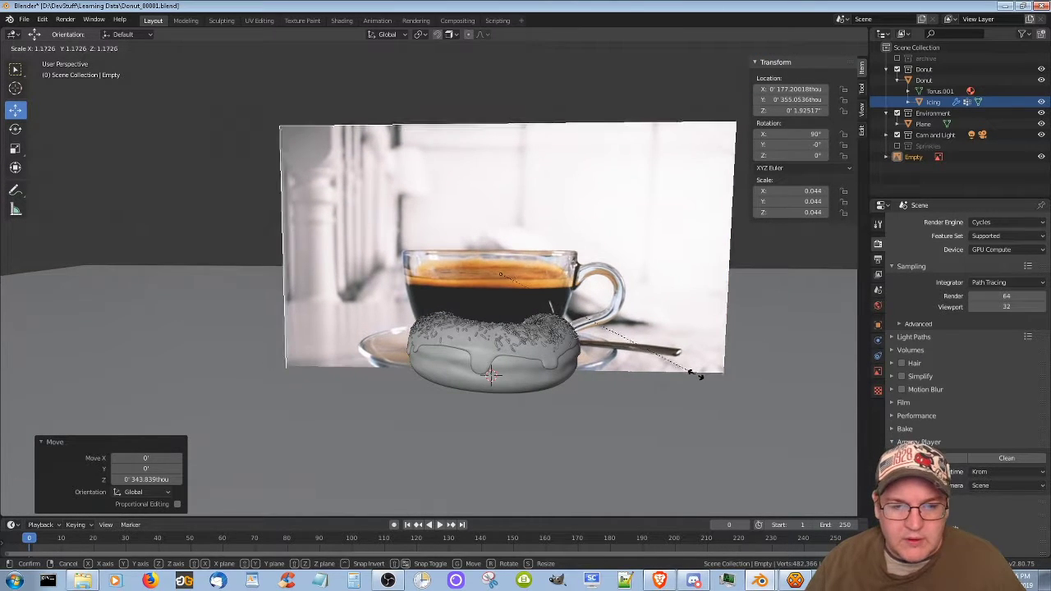
left_click(694, 374)
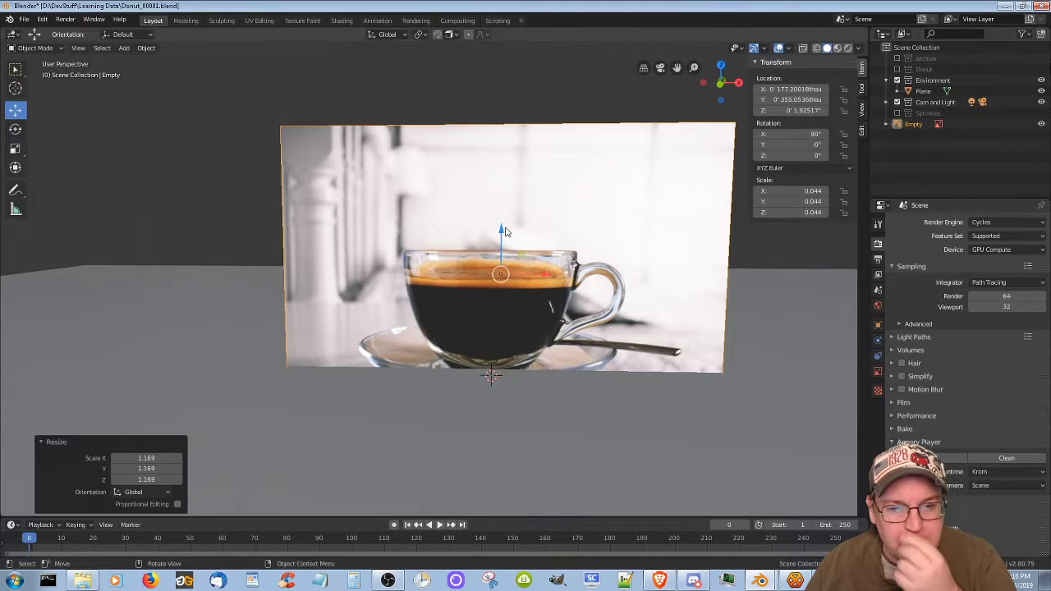
key("g")
key("z")
left_click(701, 379)
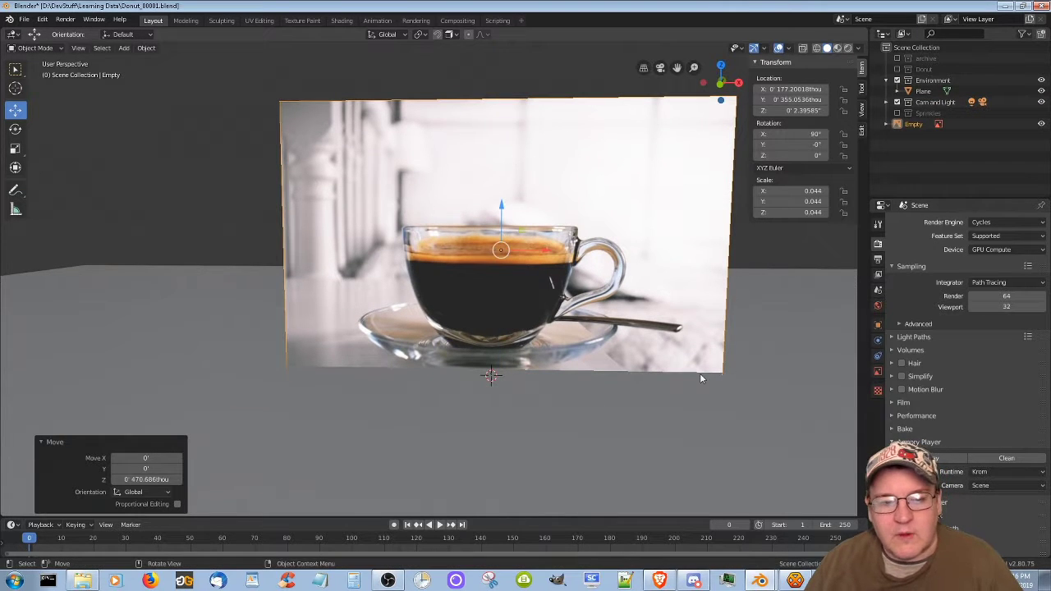
left_click(679, 437)
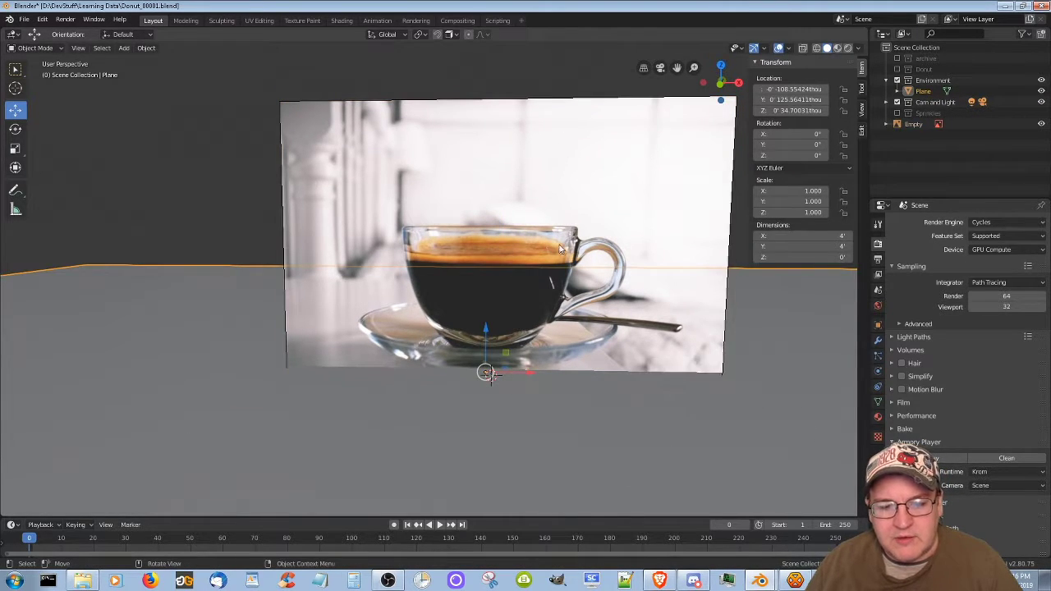
- Minimize Blender and close the VLC media player window
left_click(1005, 6)
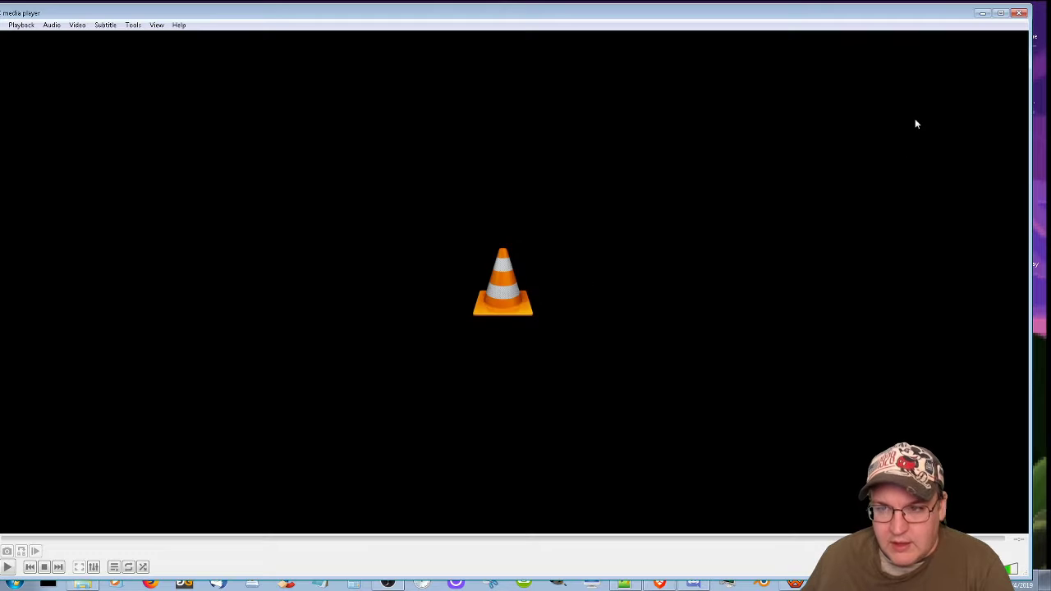
left_click(1018, 14)
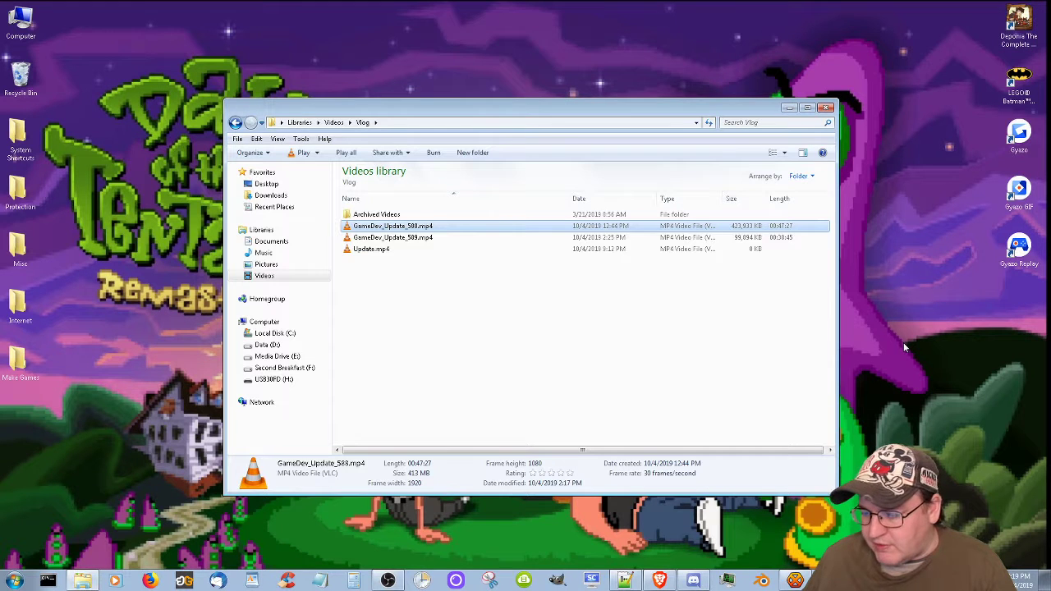